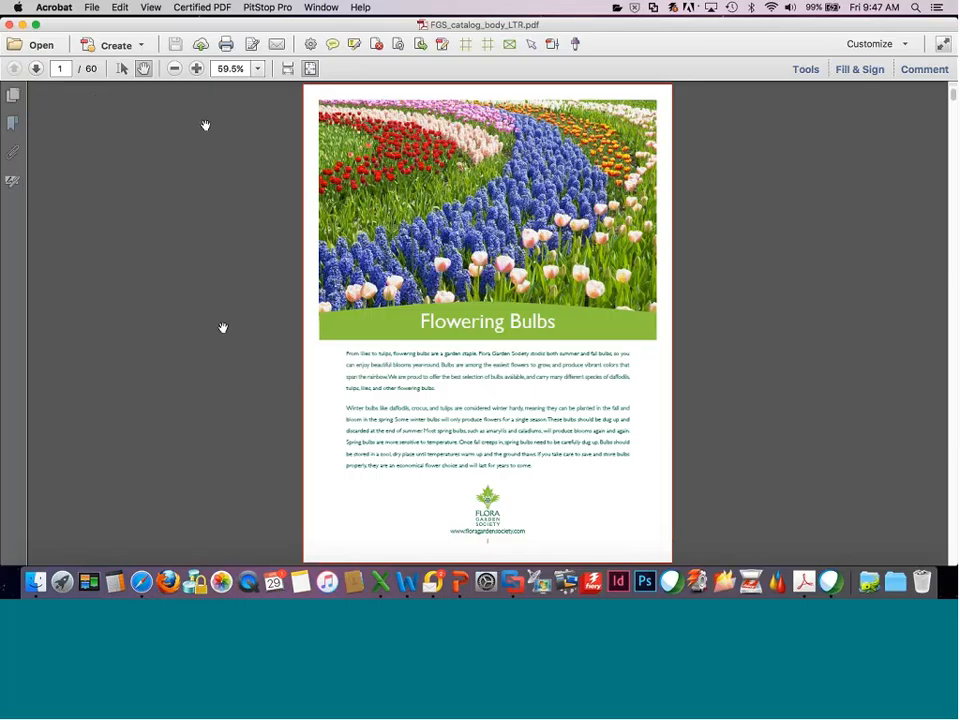
# Step: Display the catalog's page thumbnails and look over the available page operations
pyautogui.click(14, 95)
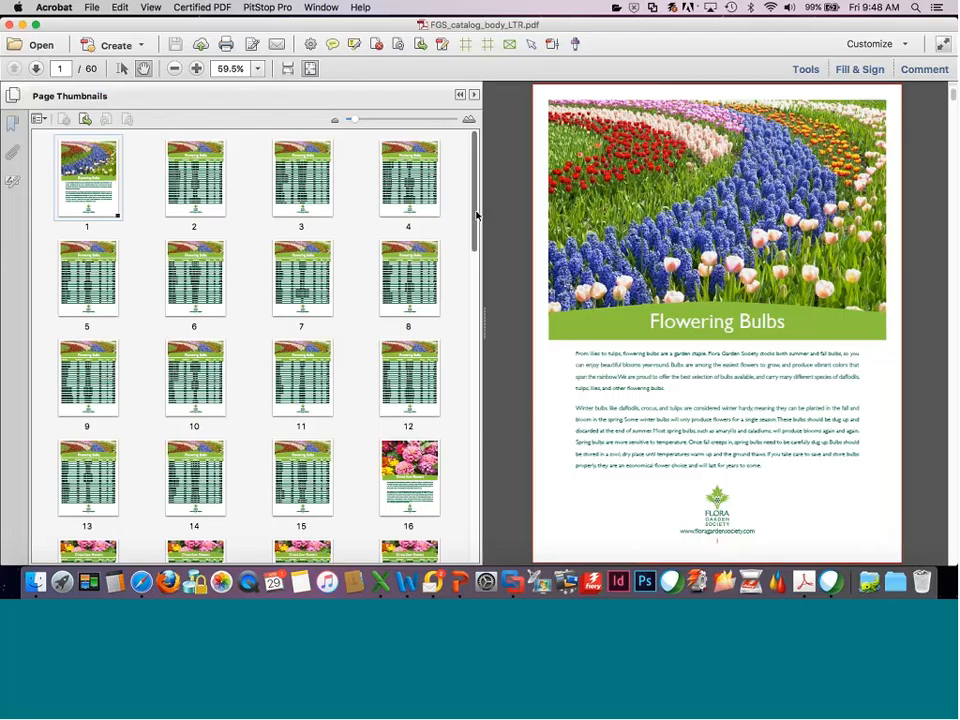
pyautogui.click(40, 119)
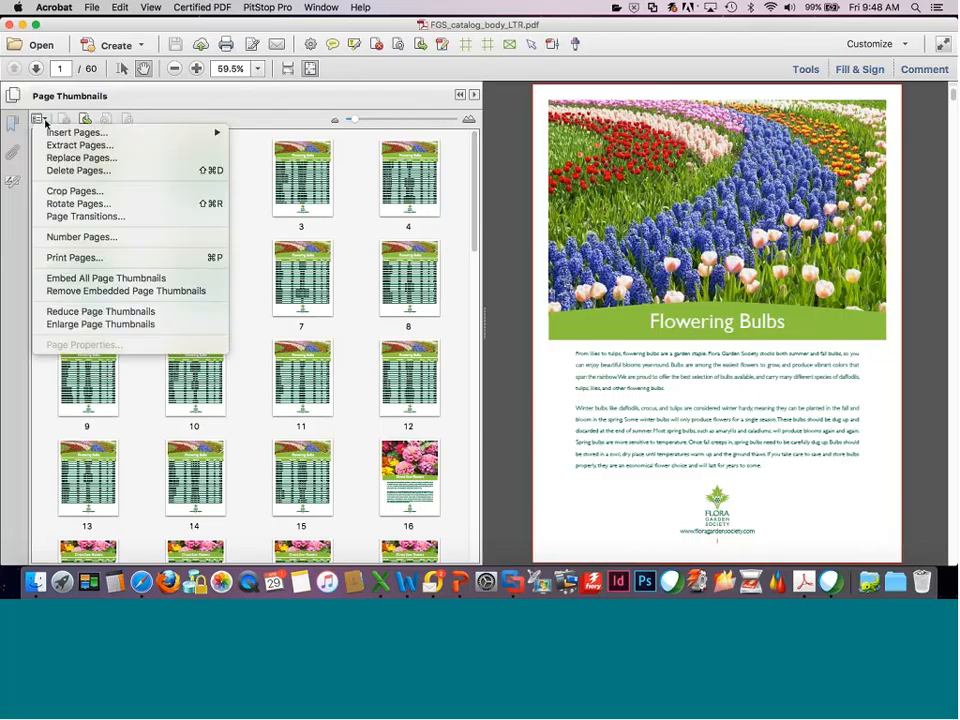
pyautogui.click(26, 136)
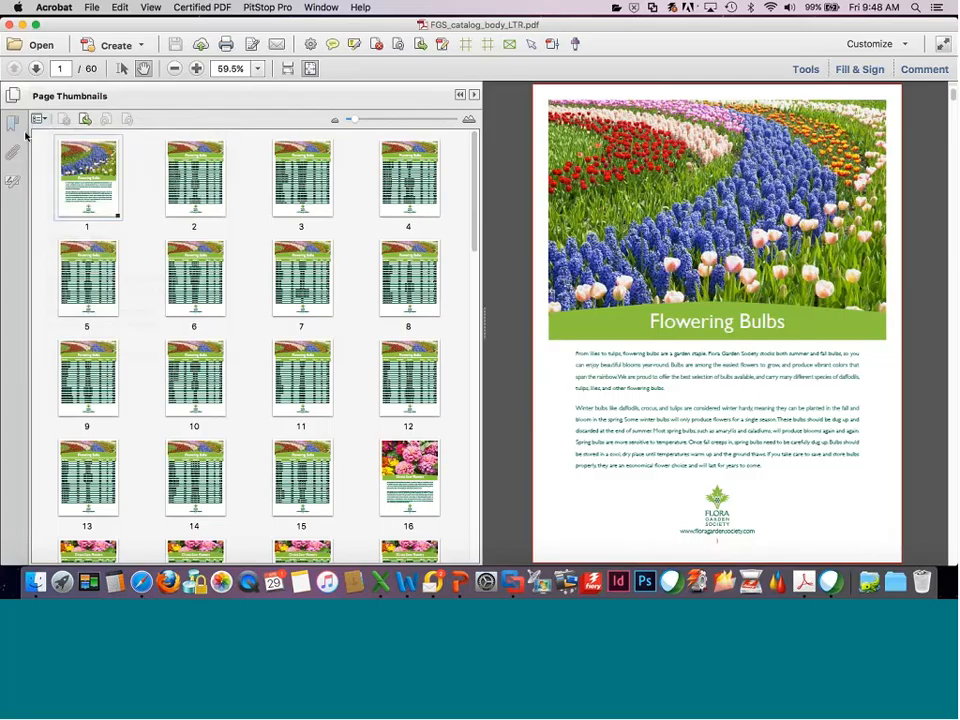
# Step: Add a new bookmark for the catalog's first page and name it CHAPTER 1
pyautogui.click(12, 122)
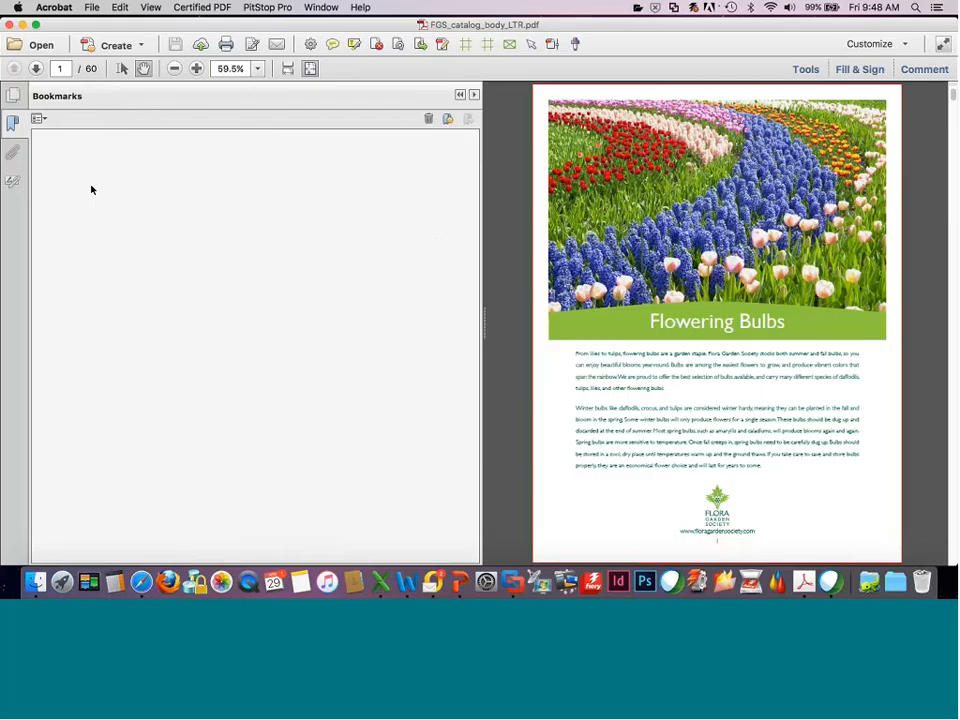
pyautogui.click(40, 118)
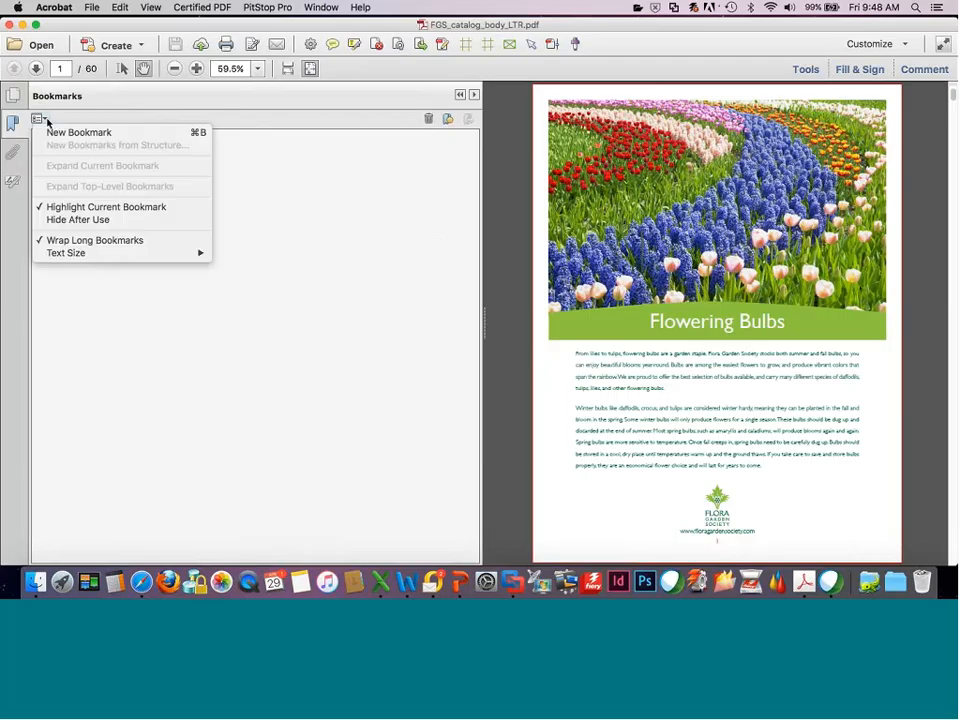
pyautogui.click(53, 133)
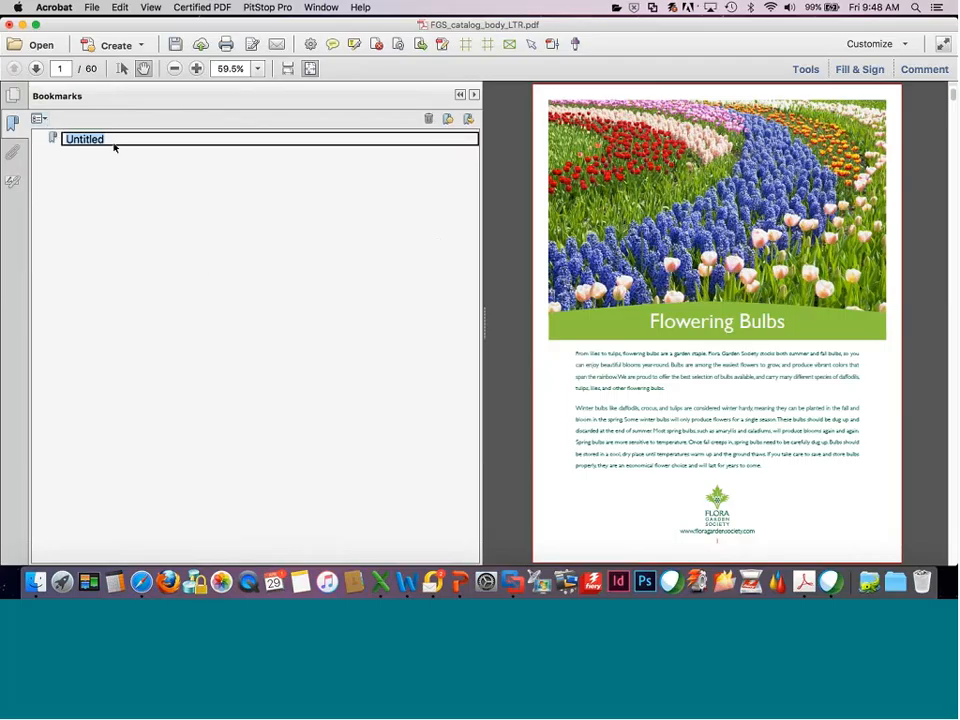
pyautogui.write('CHAPTER 1')
pyautogui.press('super+a')
pyautogui.click(53, 141)
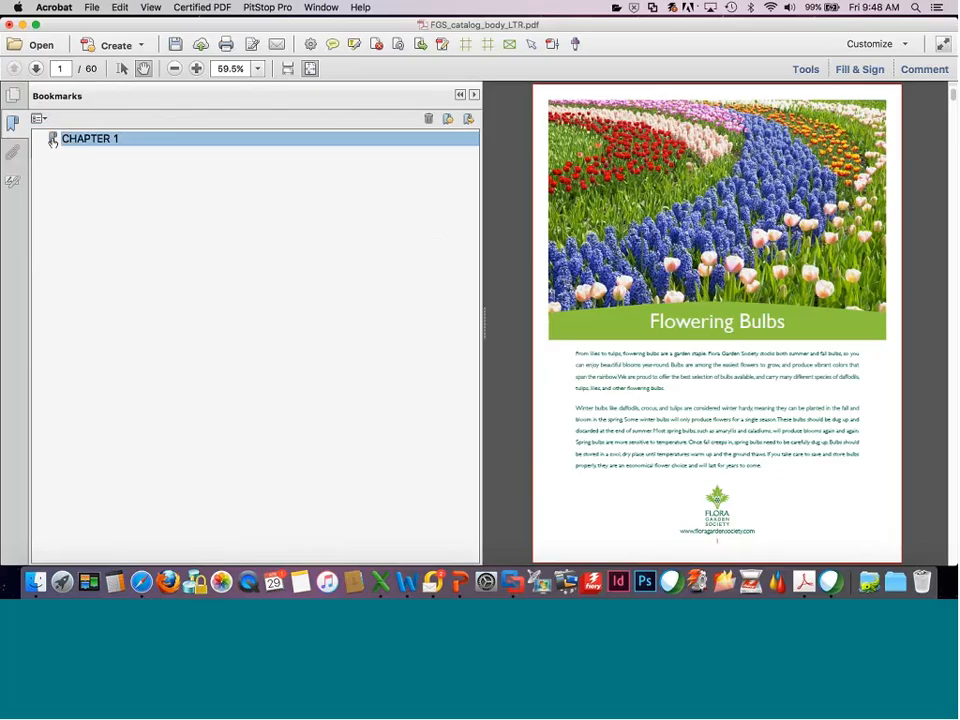
# Step: Check the destination page and zoom level in the CHAPTER 1 bookmark's action properties
pyautogui.rightClick(53, 141)
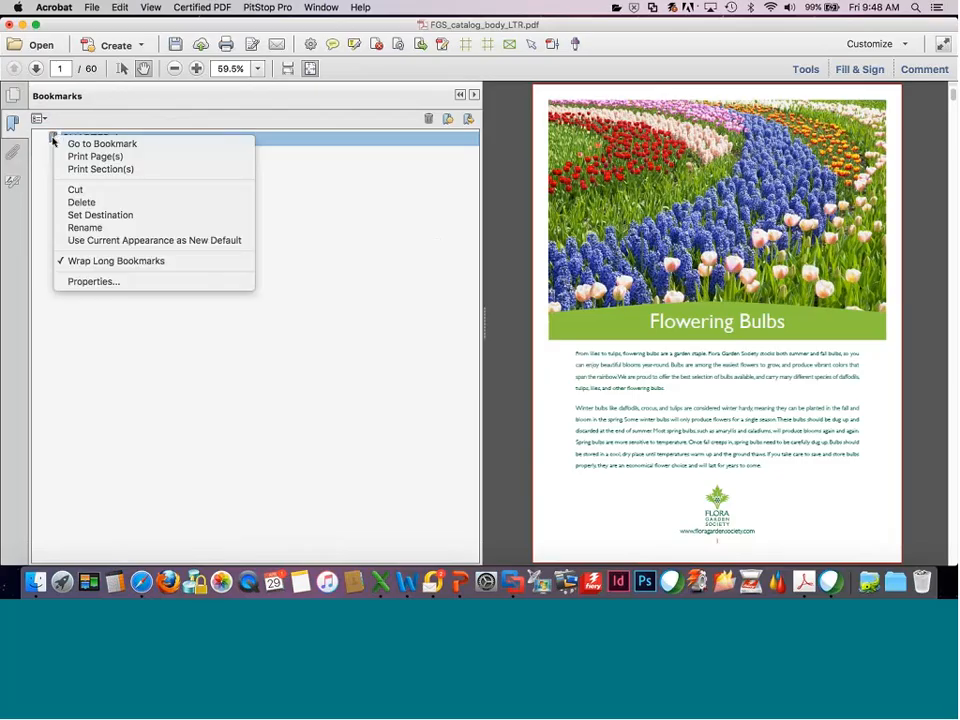
pyautogui.click(103, 282)
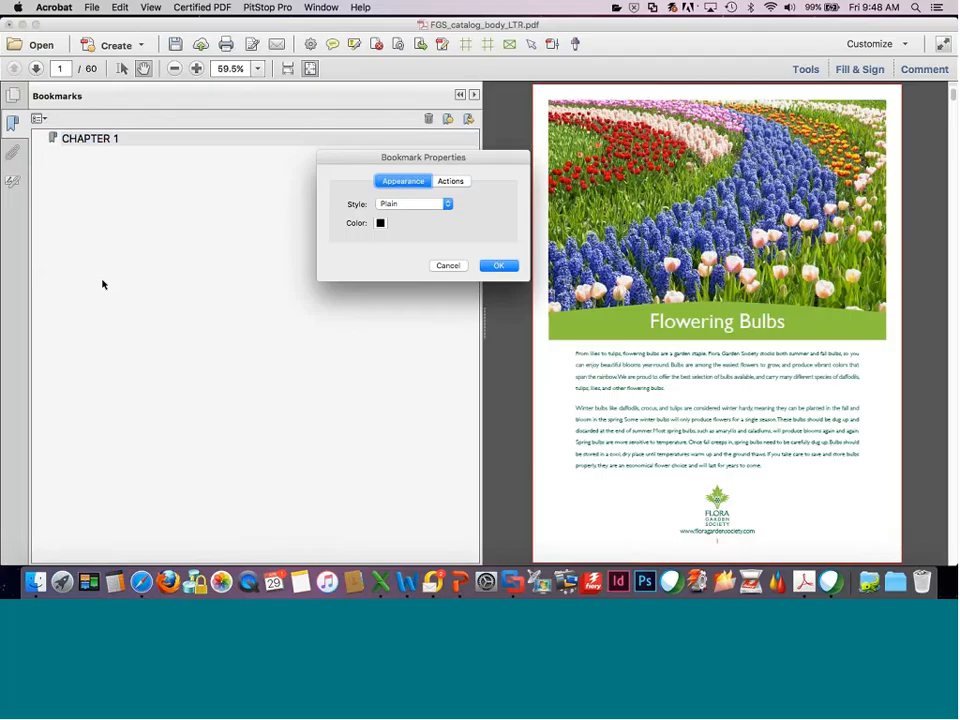
pyautogui.click(450, 183)
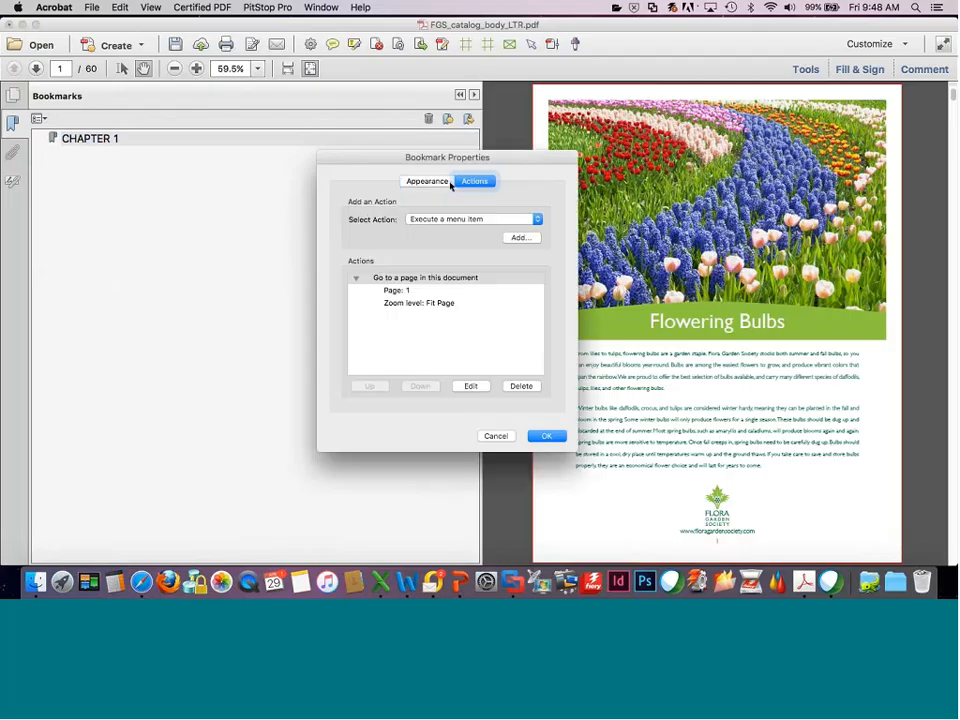
pyautogui.click(418, 292)
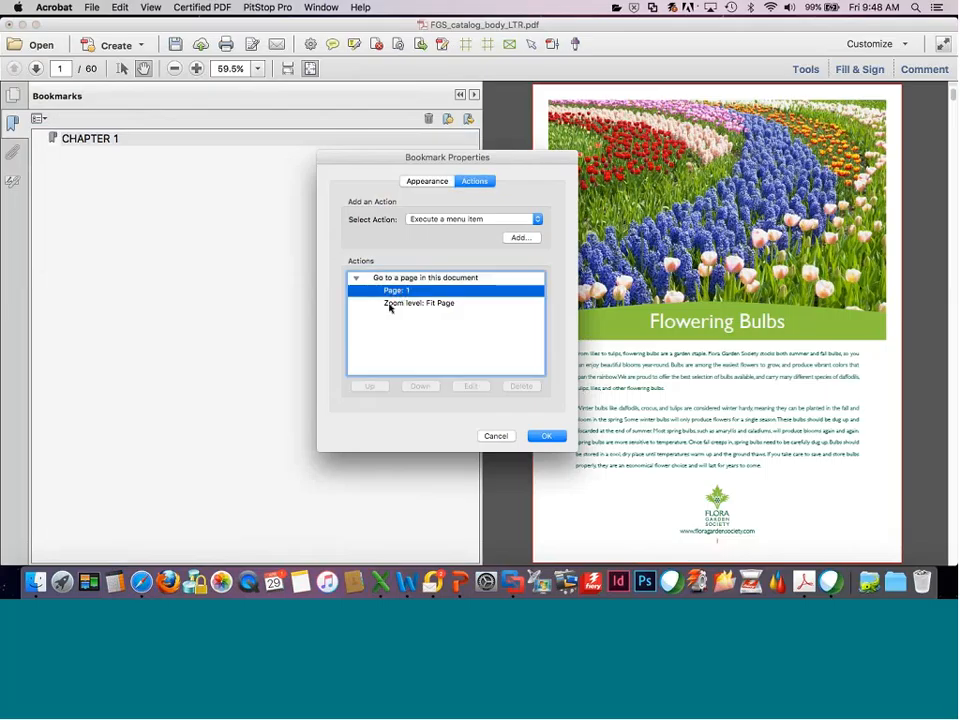
pyautogui.click(548, 436)
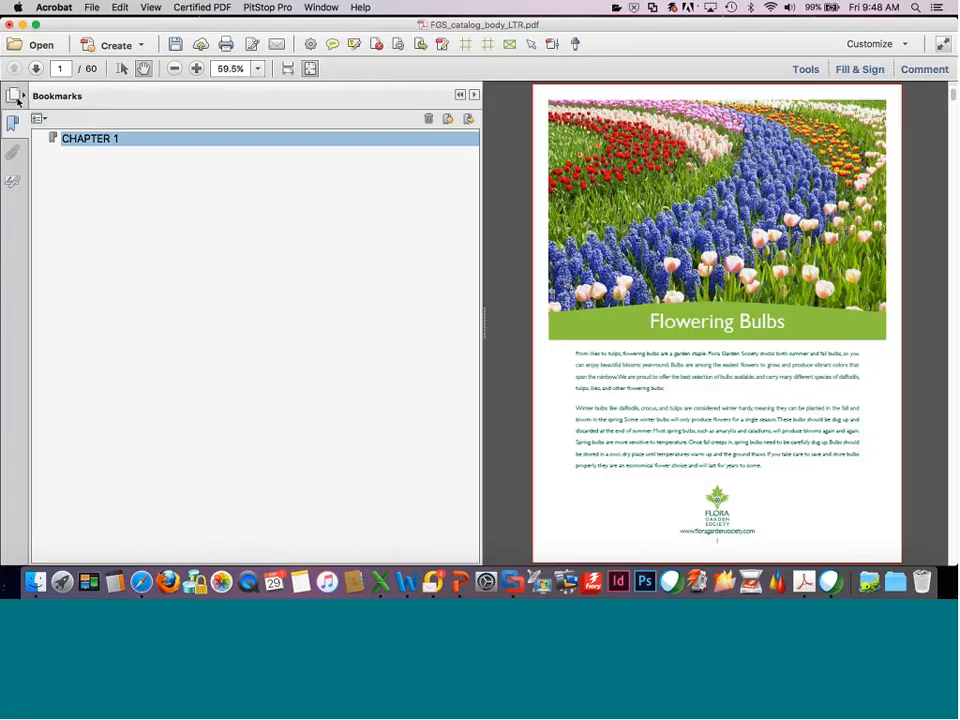
# Step: Look through the page thumbnails for the opening page of each flower section
pyautogui.click(13, 95)
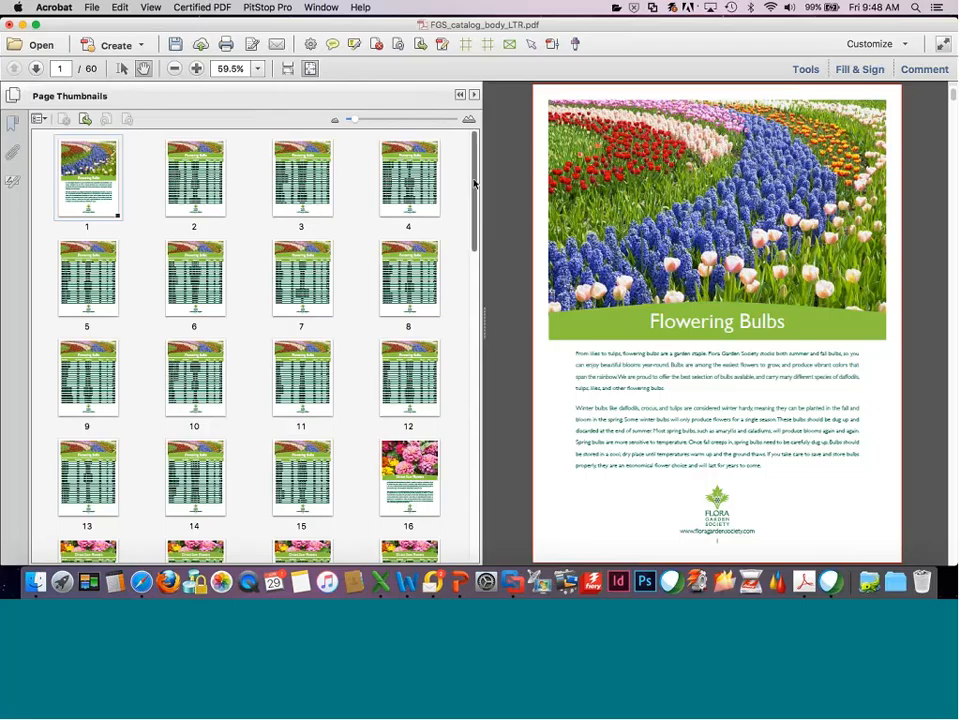
pyautogui.moveTo(474, 183); pyautogui.dragTo(476, 447)
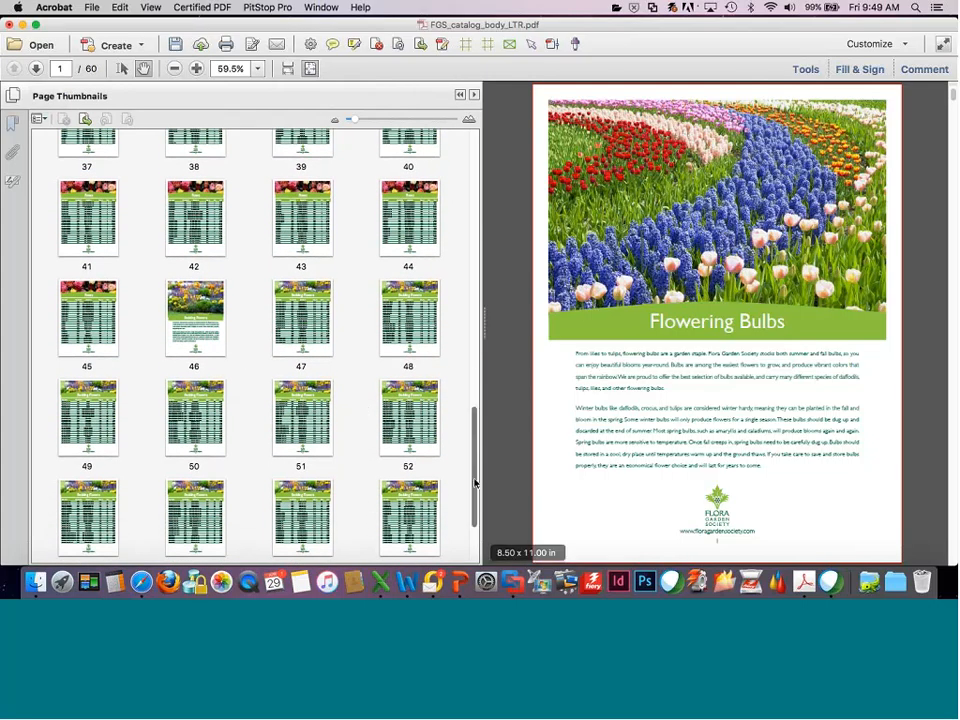
pyautogui.moveTo(475, 483); pyautogui.dragTo(476, 171)
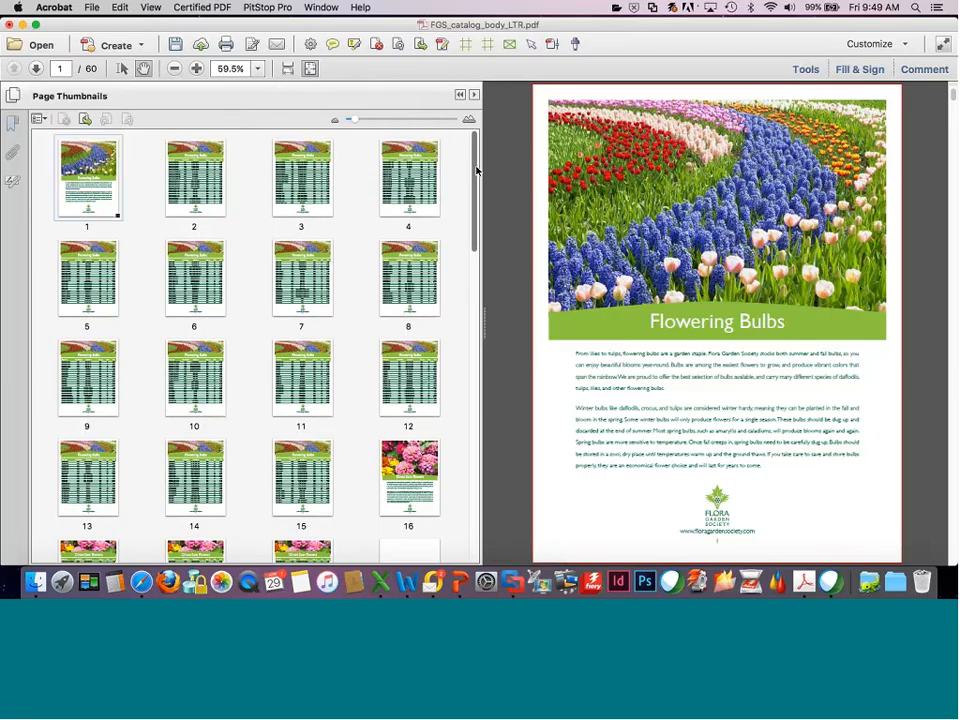
# Step: Add a second bookmark named CHAPTER 2 after CHAPTER 1
pyautogui.click(12, 122)
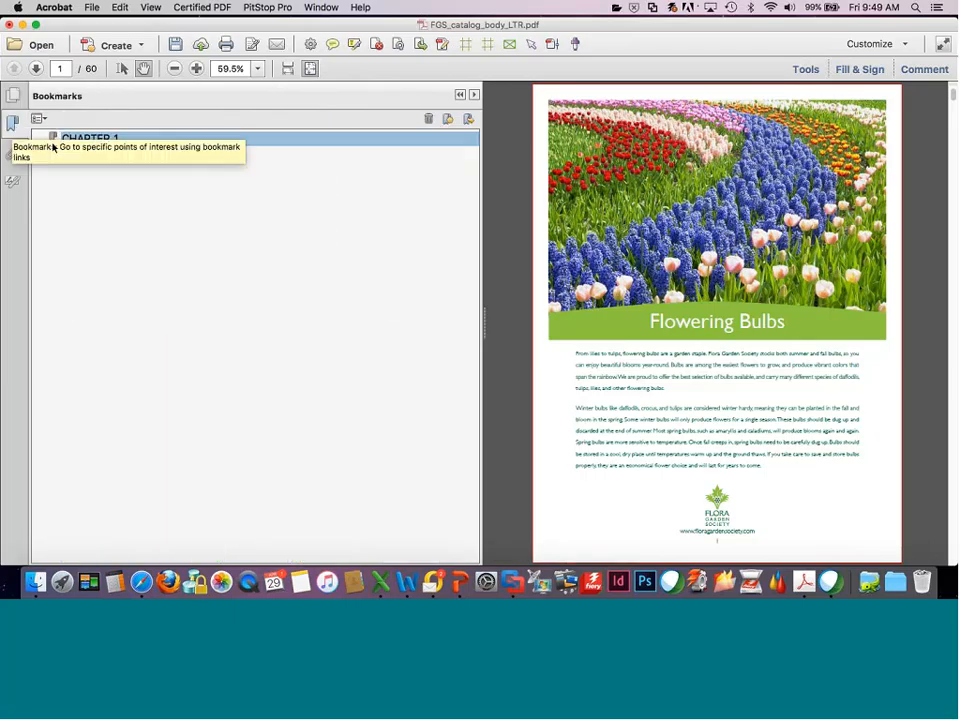
pyautogui.click(38, 118)
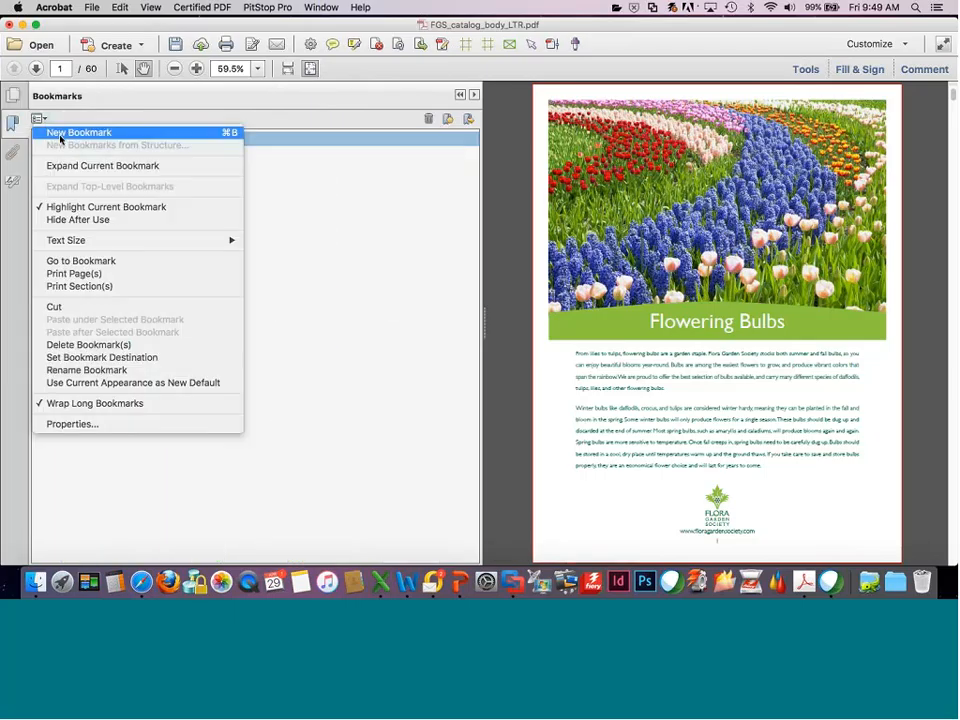
pyautogui.click(62, 133)
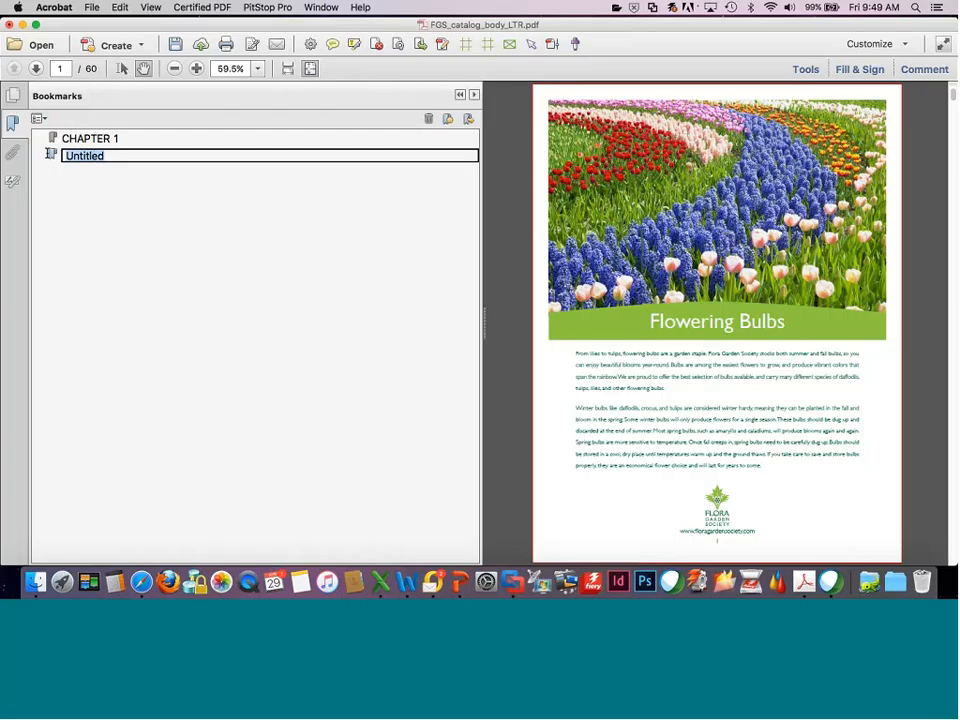
pyautogui.write('CHAPTER 2')
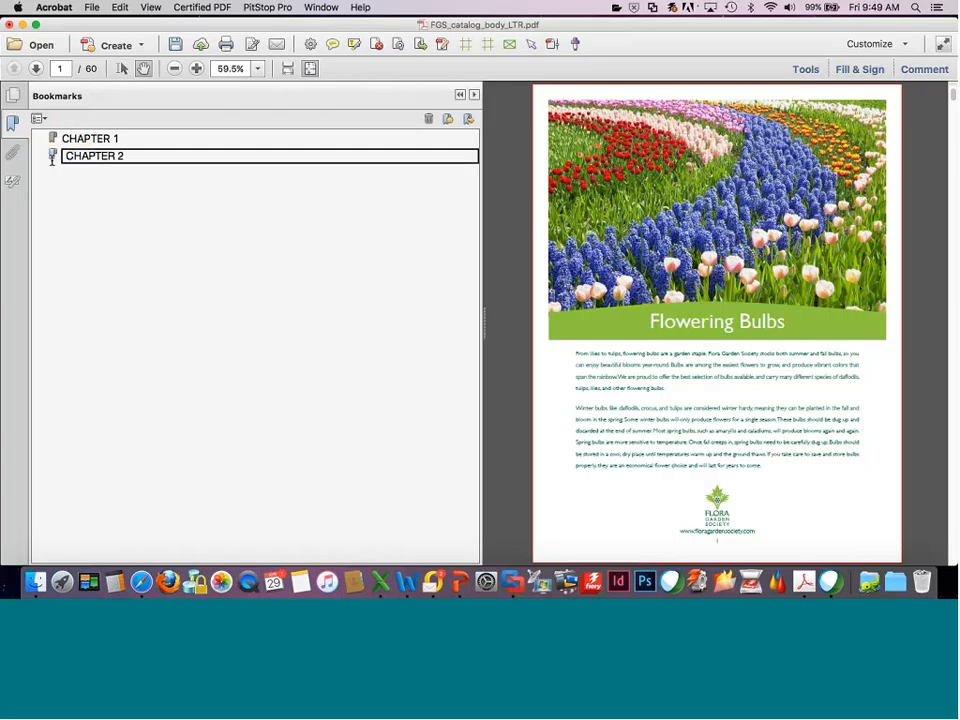
pyautogui.press('Return')
# Step: Edit the CHAPTER 2 bookmark's go-to-page action so that it leads to page 16
pyautogui.rightClick(52, 155)
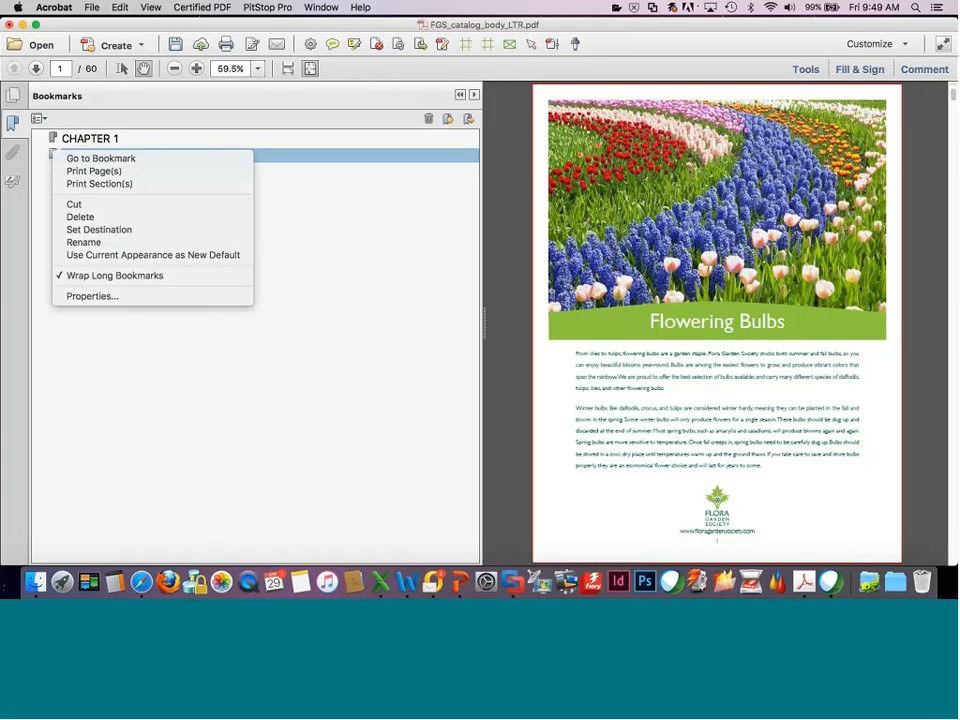
pyautogui.click(104, 296)
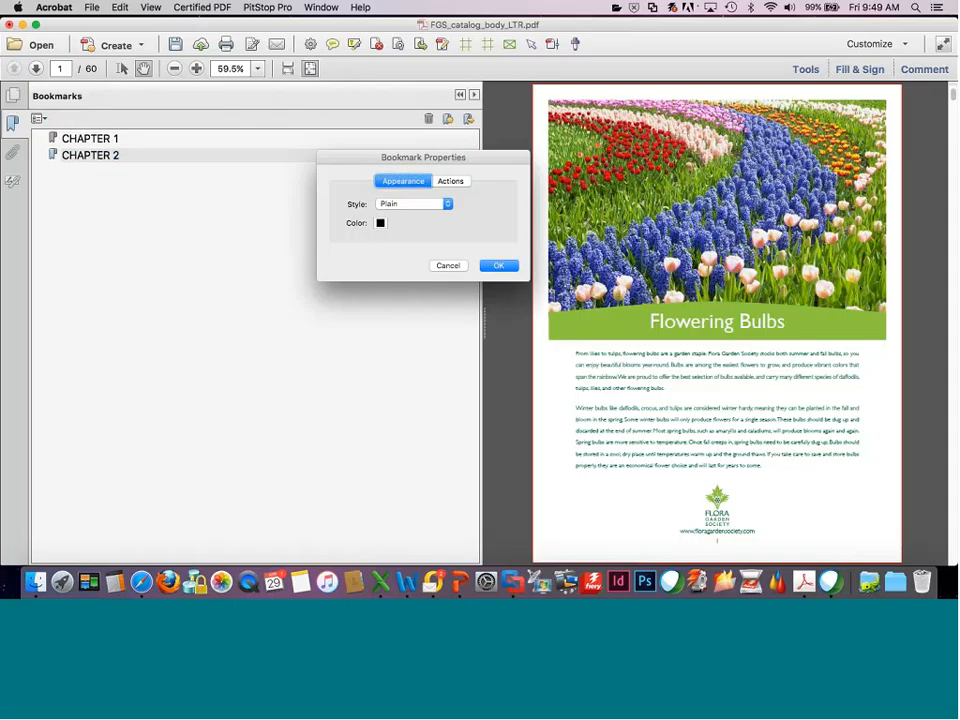
pyautogui.click(451, 182)
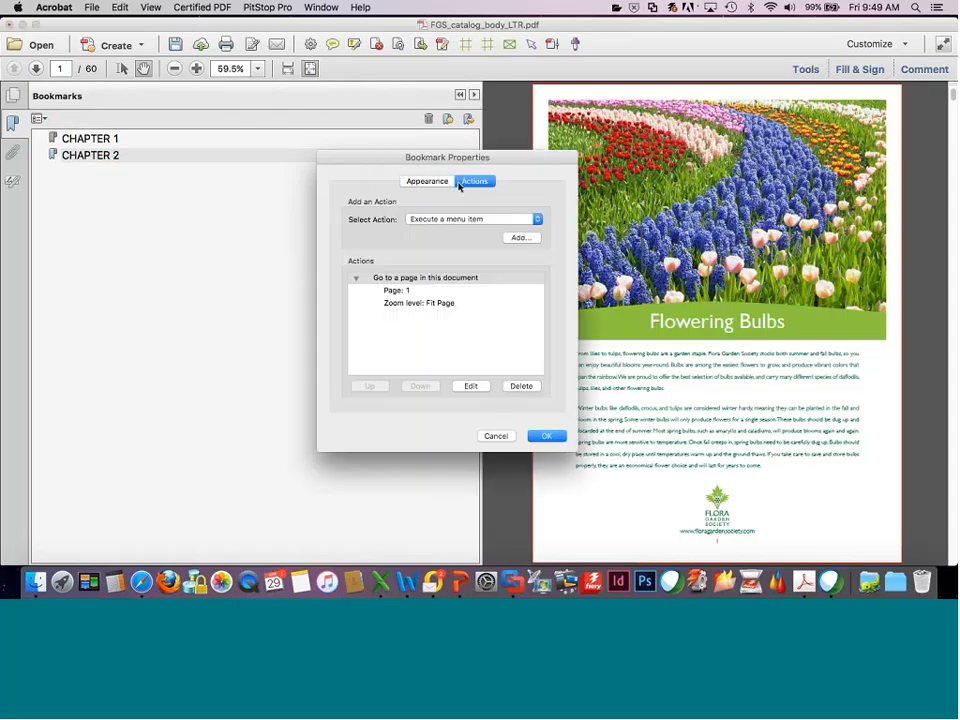
pyautogui.click(472, 386)
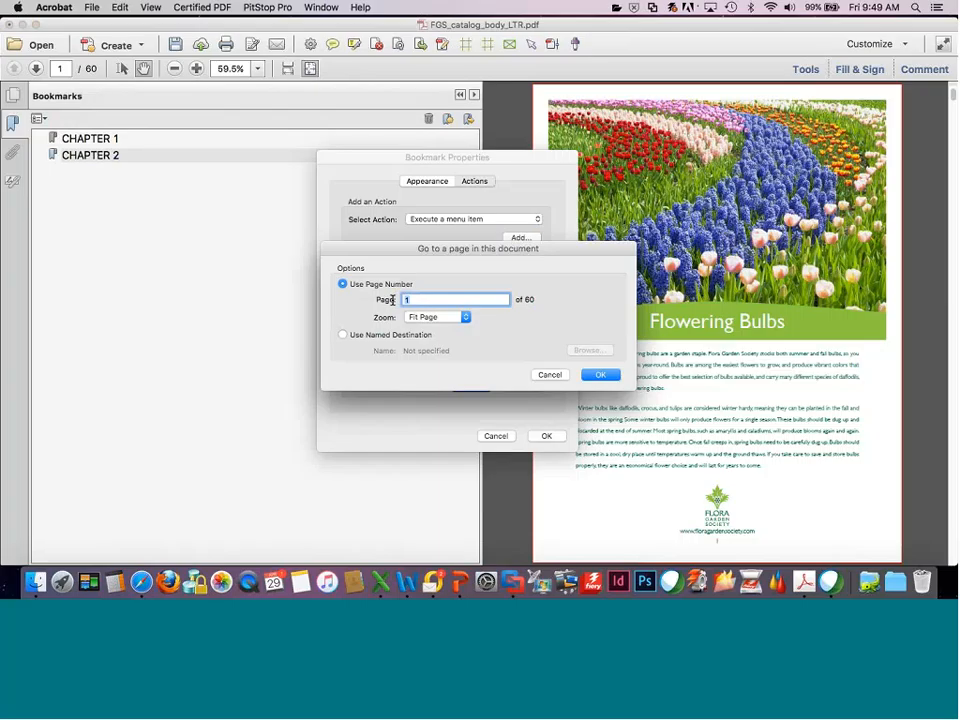
pyautogui.write('16')
pyautogui.click(600, 375)
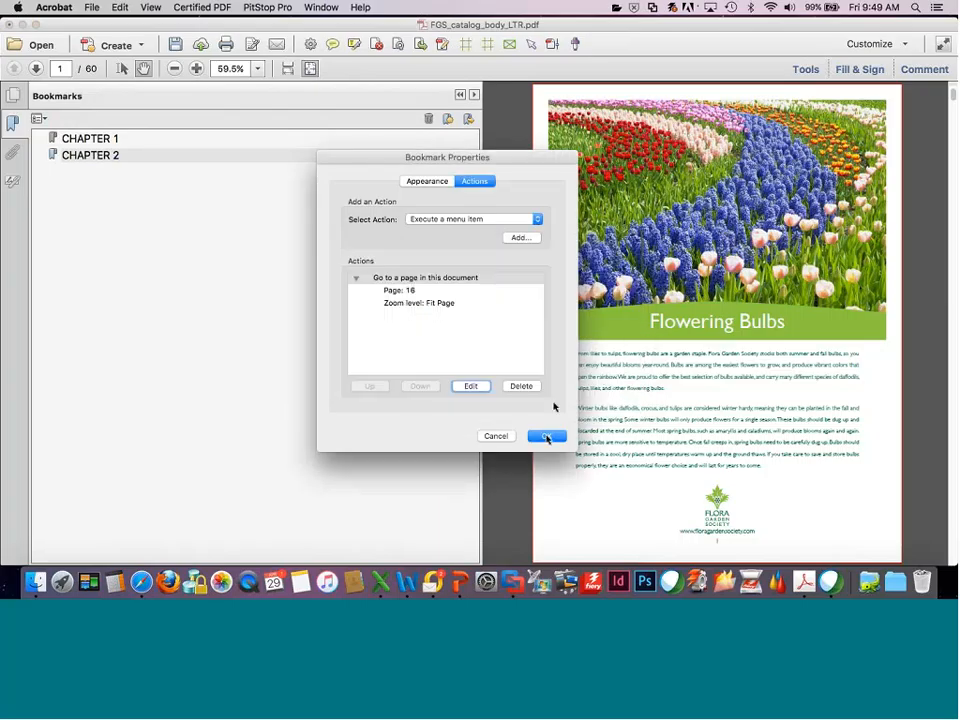
pyautogui.click(548, 436)
# Step: Add a third bookmark named CHAPTER 3 after CHAPTER 2
pyautogui.click(38, 120)
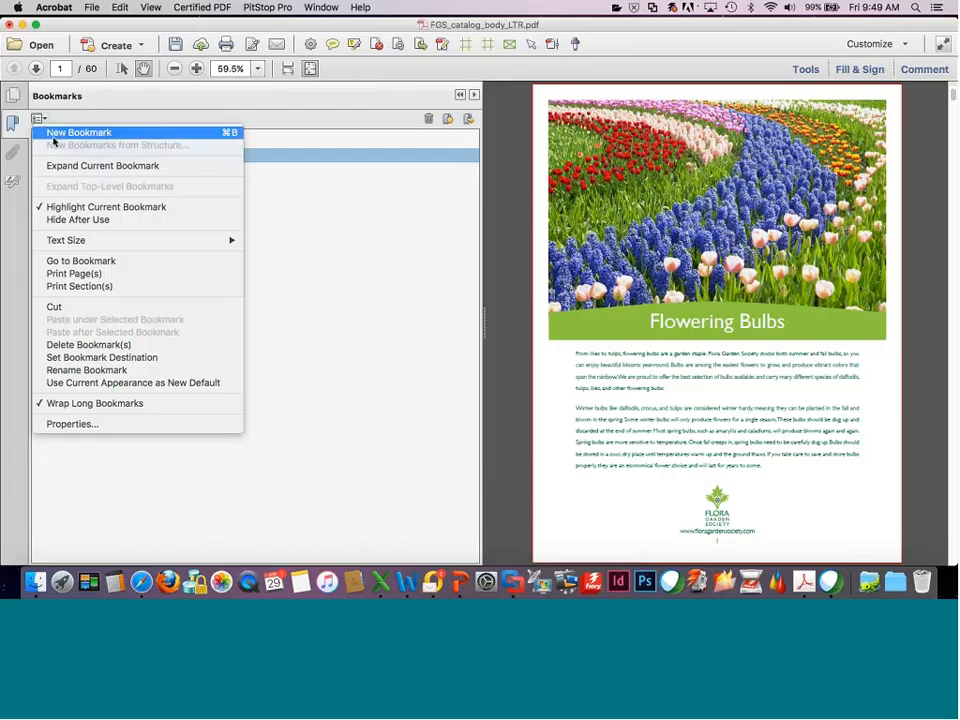
pyautogui.click(55, 136)
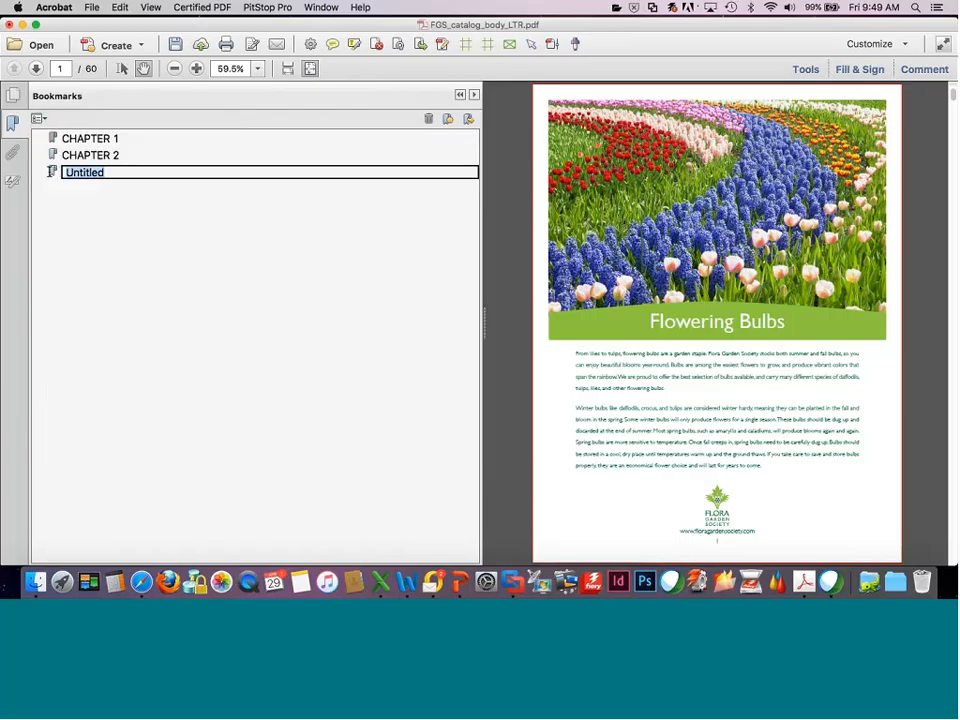
pyautogui.write('CHAPTER')
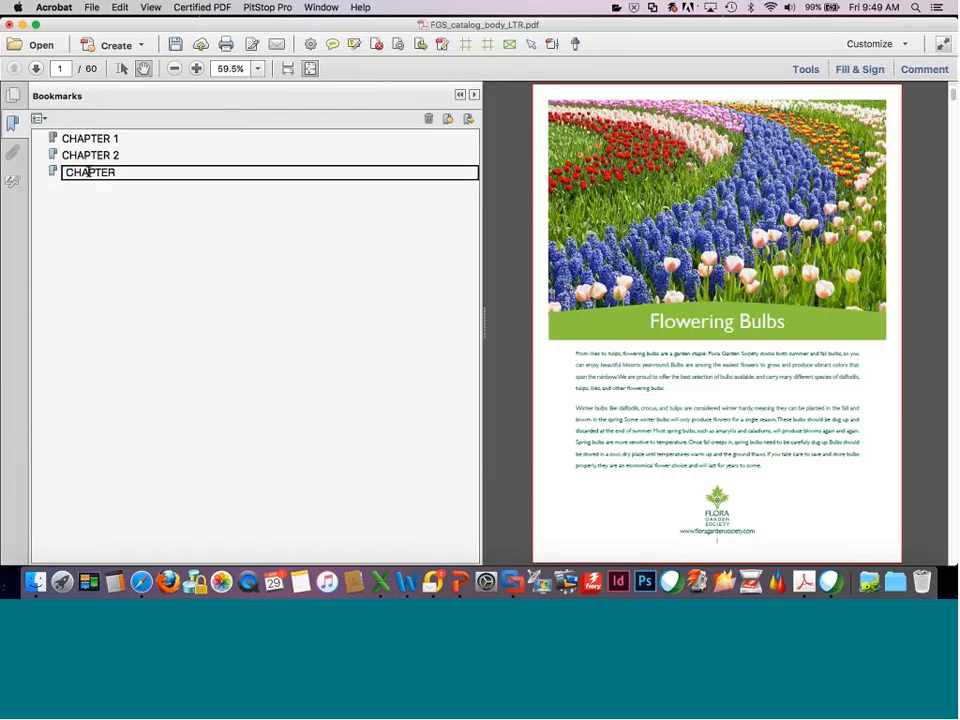
pyautogui.write(' 3')
# Step: Edit the CHAPTER 3 bookmark's go-to-page action so that it leads to page 31
pyautogui.rightClick(53, 174)
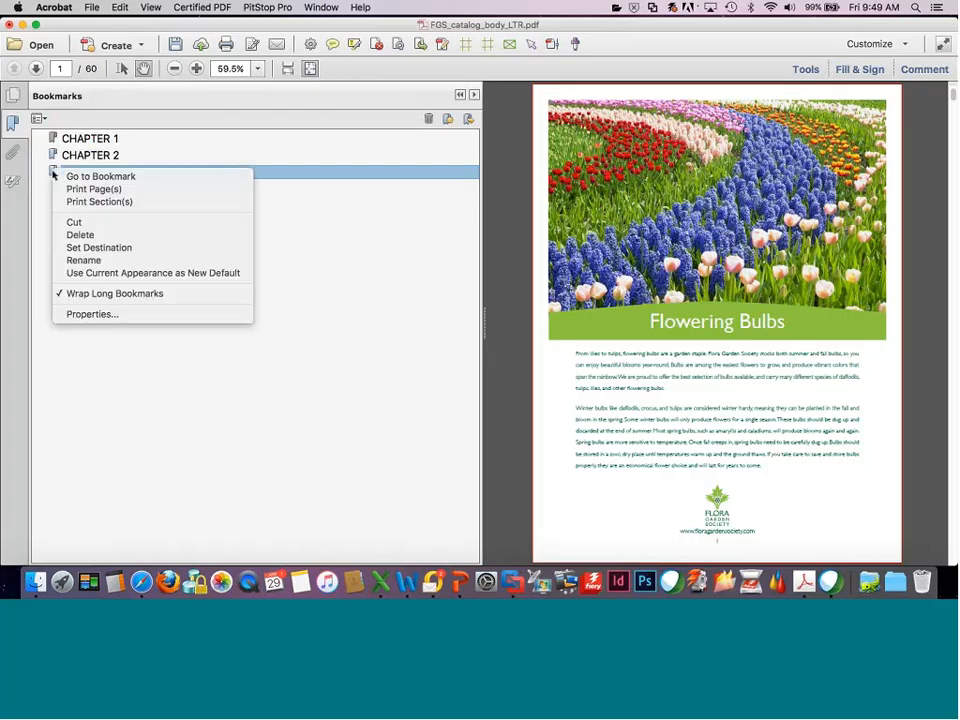
pyautogui.click(108, 315)
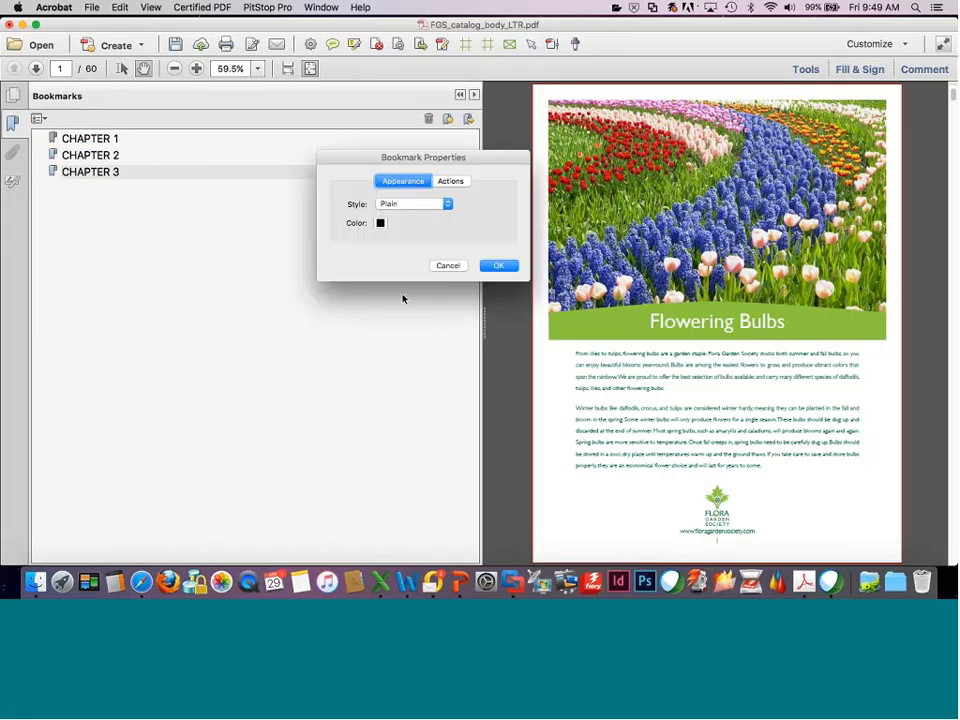
pyautogui.click(456, 182)
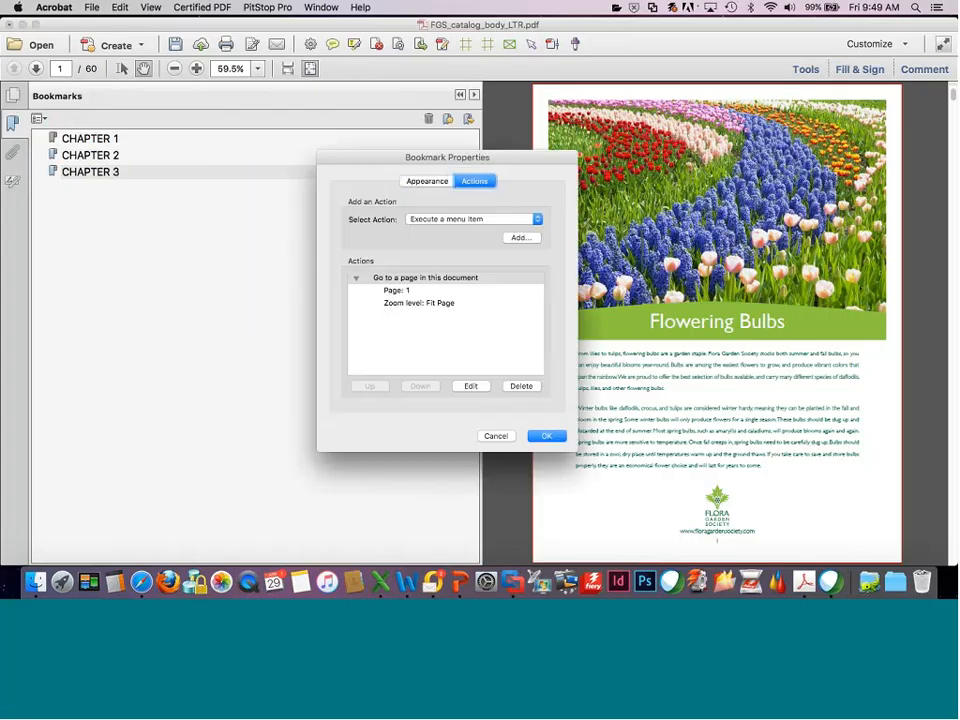
pyautogui.click(471, 386)
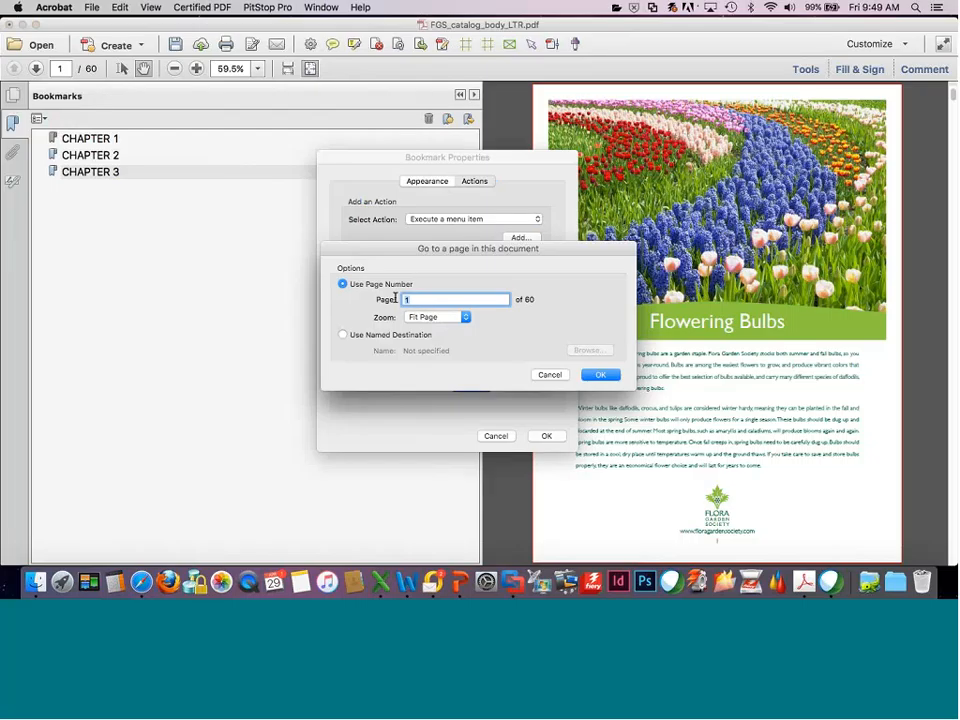
pyautogui.write('31')
pyautogui.click(600, 375)
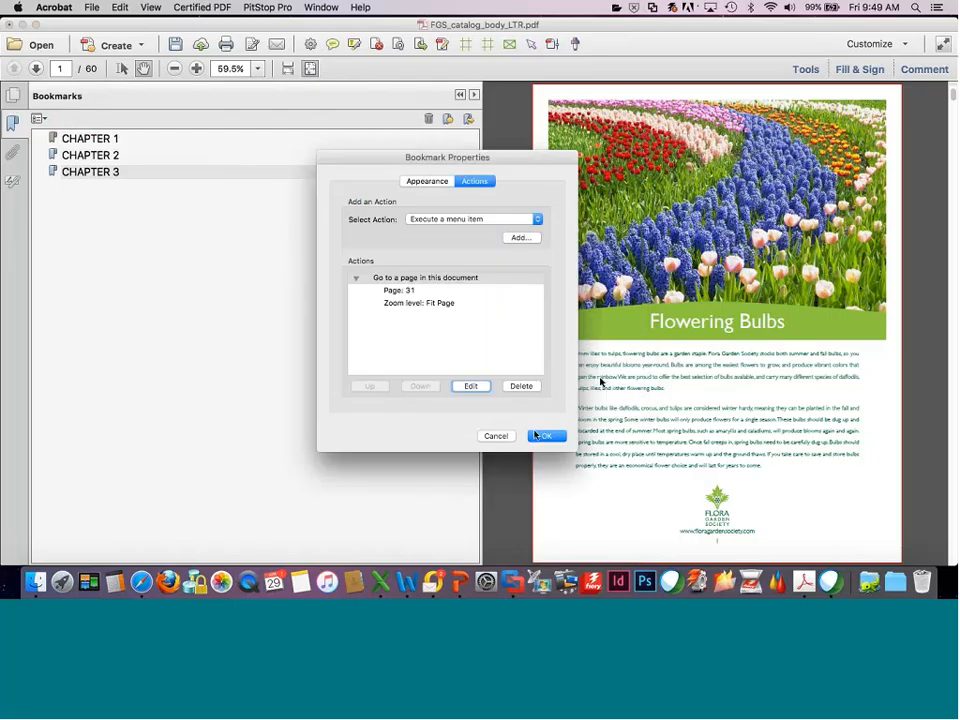
pyautogui.click(546, 436)
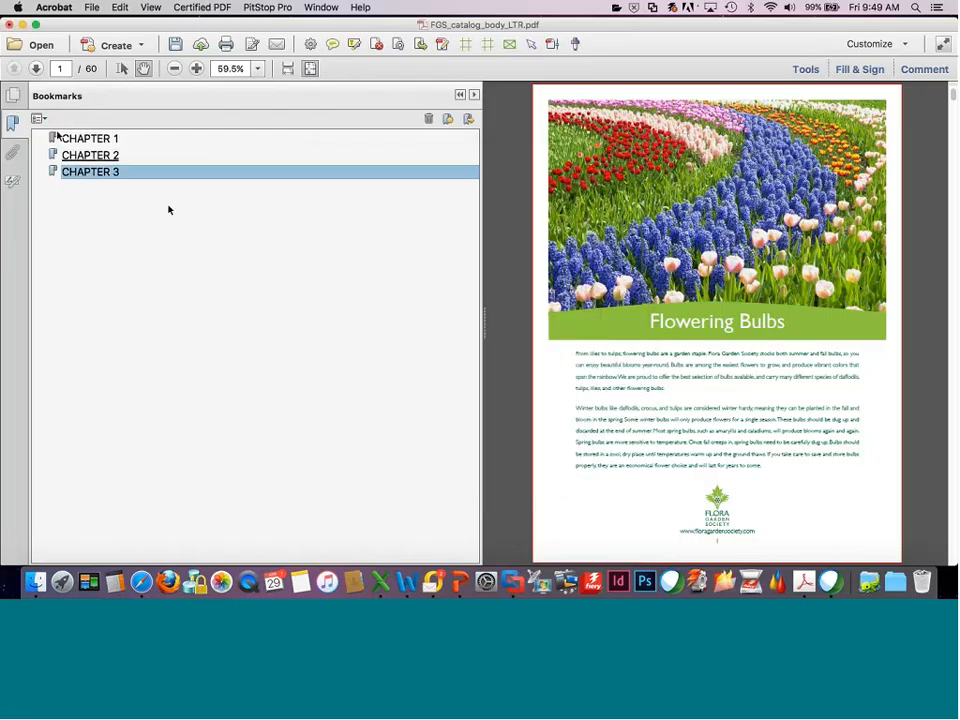
# Step: Add a fourth bookmark named CHAPTER 4 after CHAPTER 3
pyautogui.click(42, 121)
pyautogui.click(72, 133)
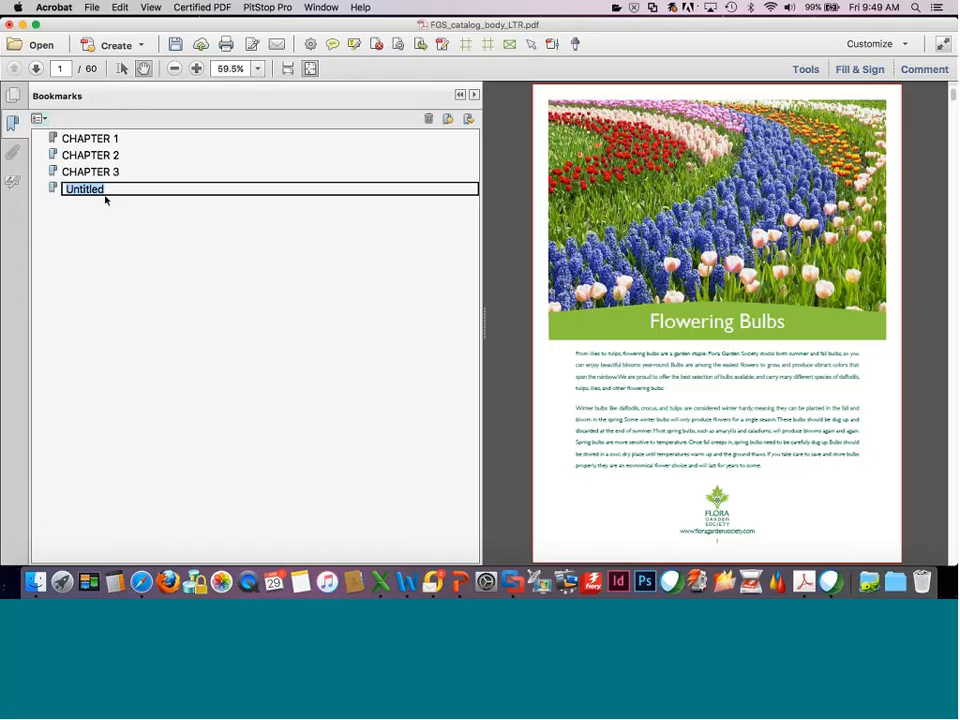
pyautogui.doubleClick(79, 188)
pyautogui.write('CHAPTER 4')
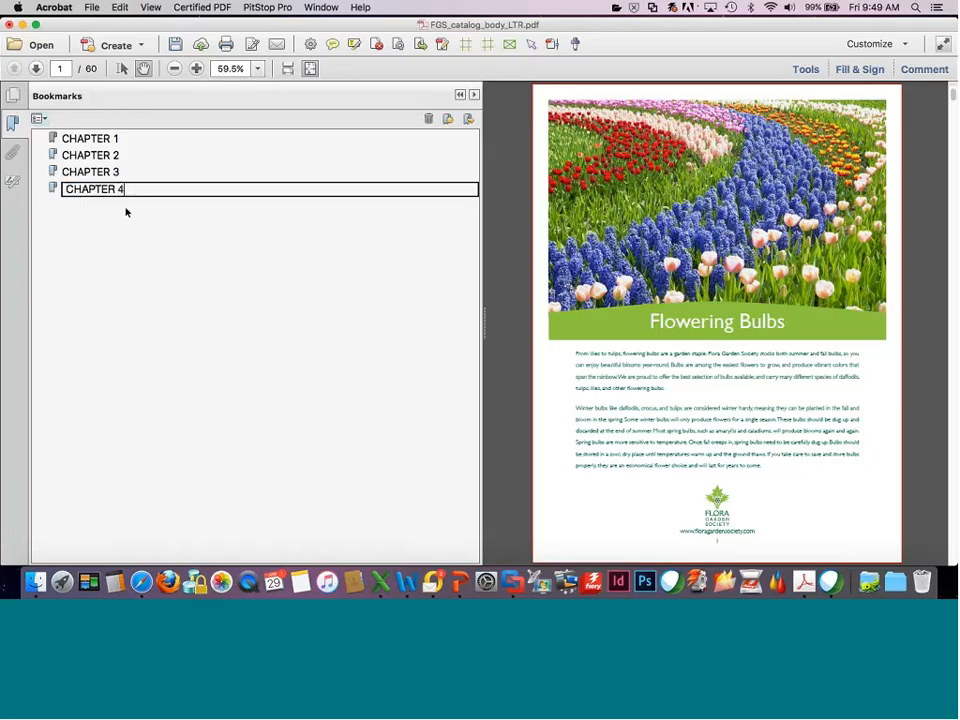
# Step: Edit the CHAPTER 4 bookmark's go-to-page action so that it leads to page 45, and review its text style options
pyautogui.rightClick(55, 189)
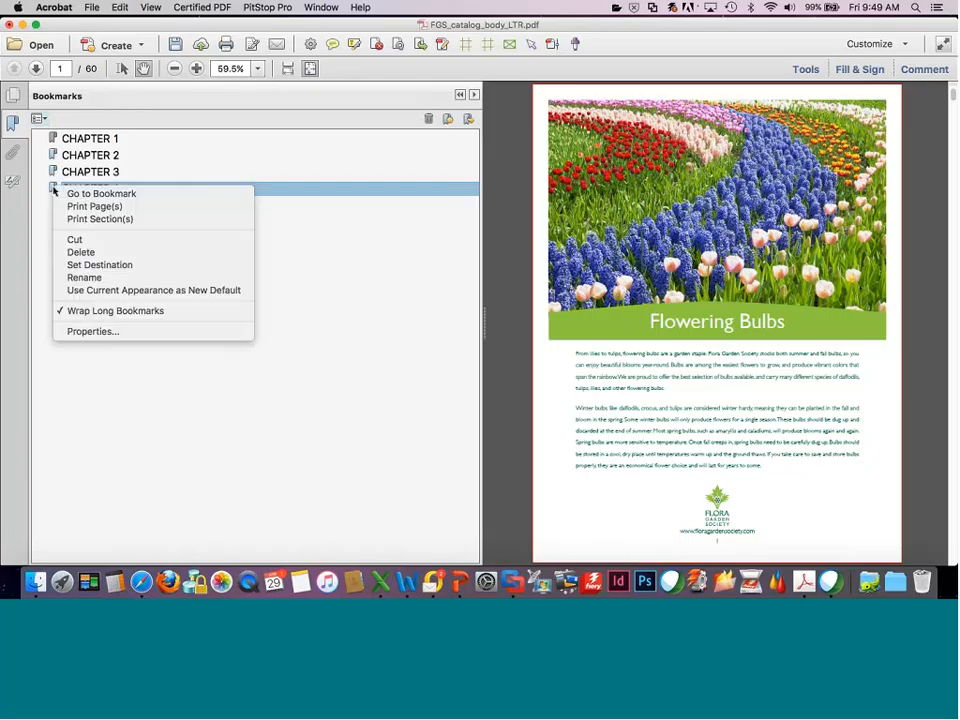
pyautogui.click(100, 331)
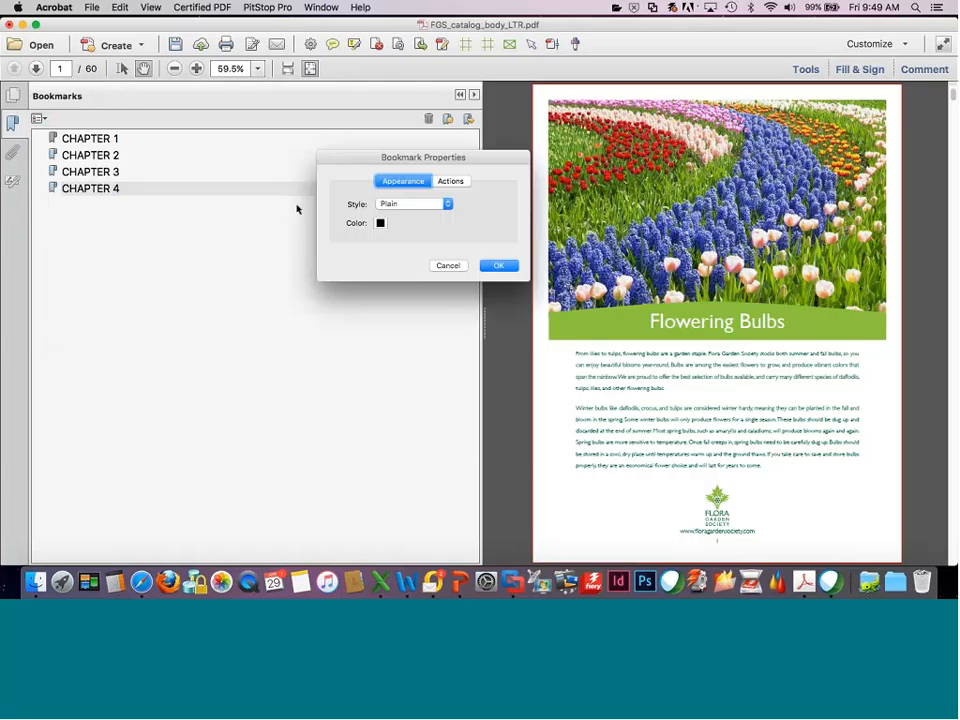
pyautogui.click(449, 181)
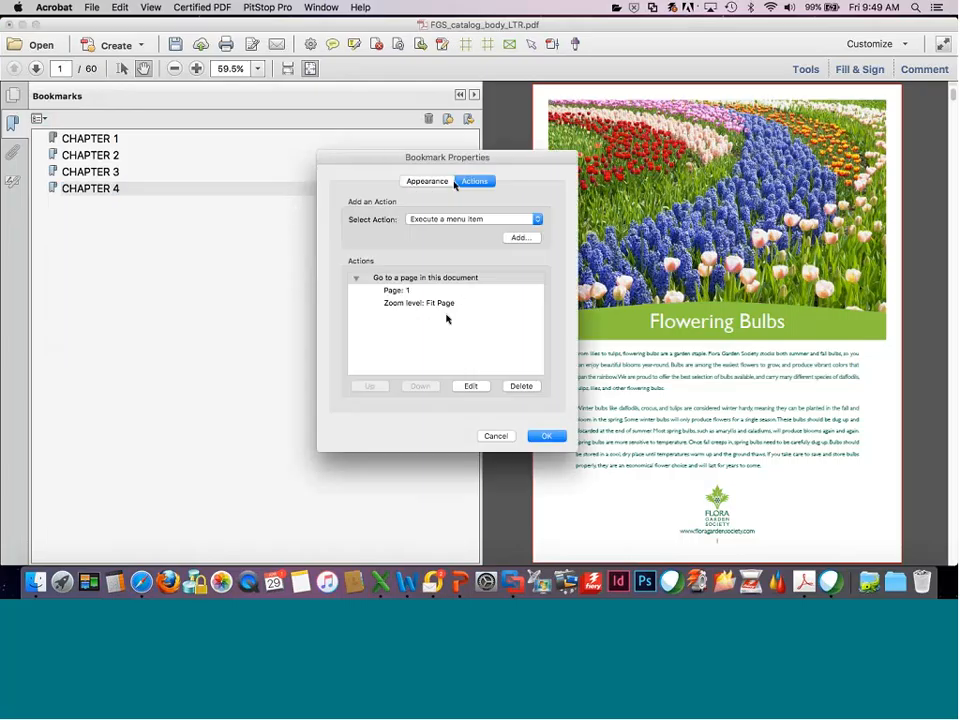
pyautogui.click(474, 384)
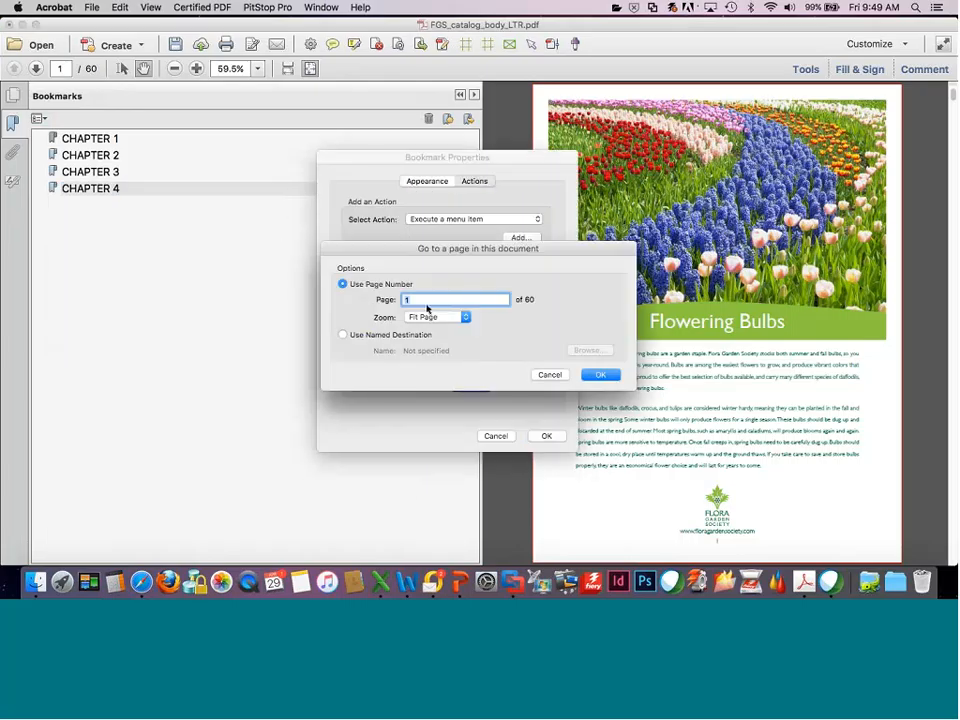
pyautogui.write('45')
pyautogui.click(604, 376)
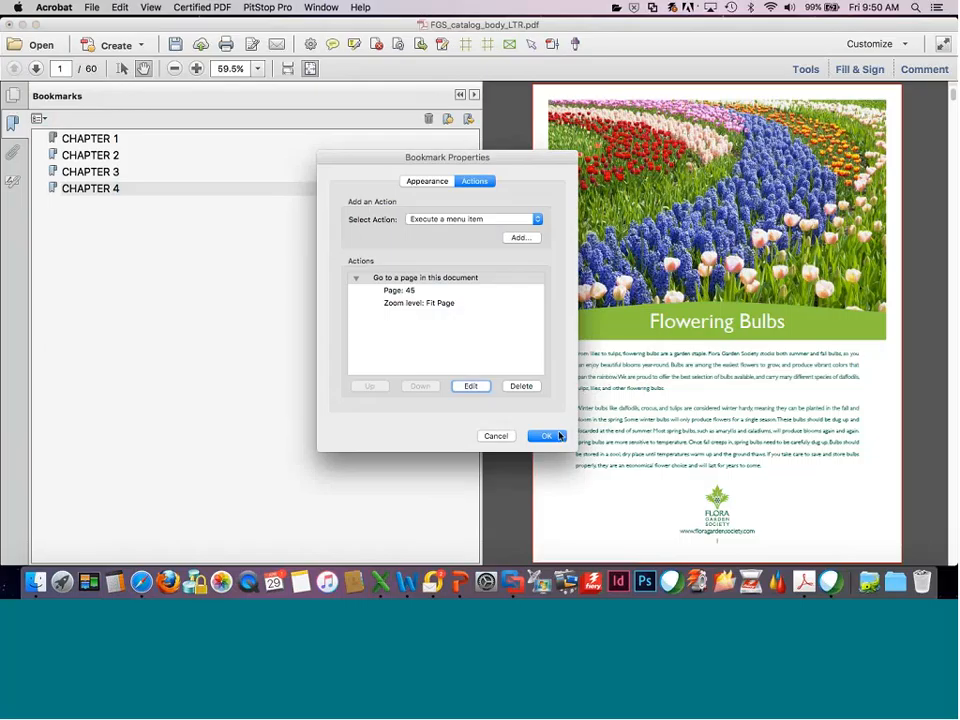
pyautogui.click(428, 182)
pyautogui.click(433, 205)
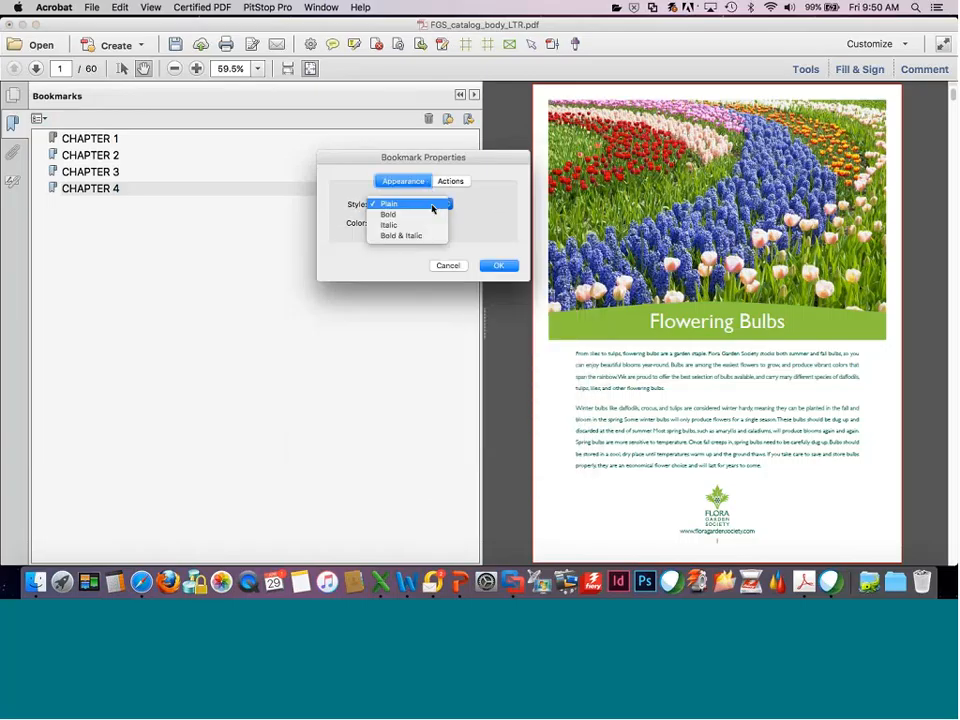
pyautogui.click(288, 244)
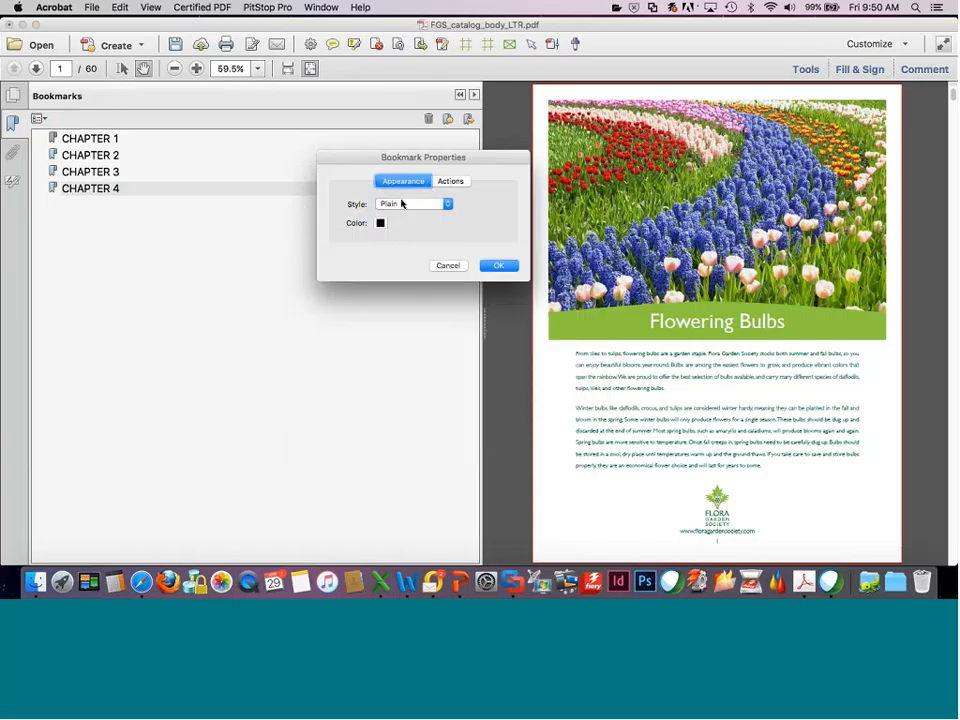
pyautogui.click(497, 267)
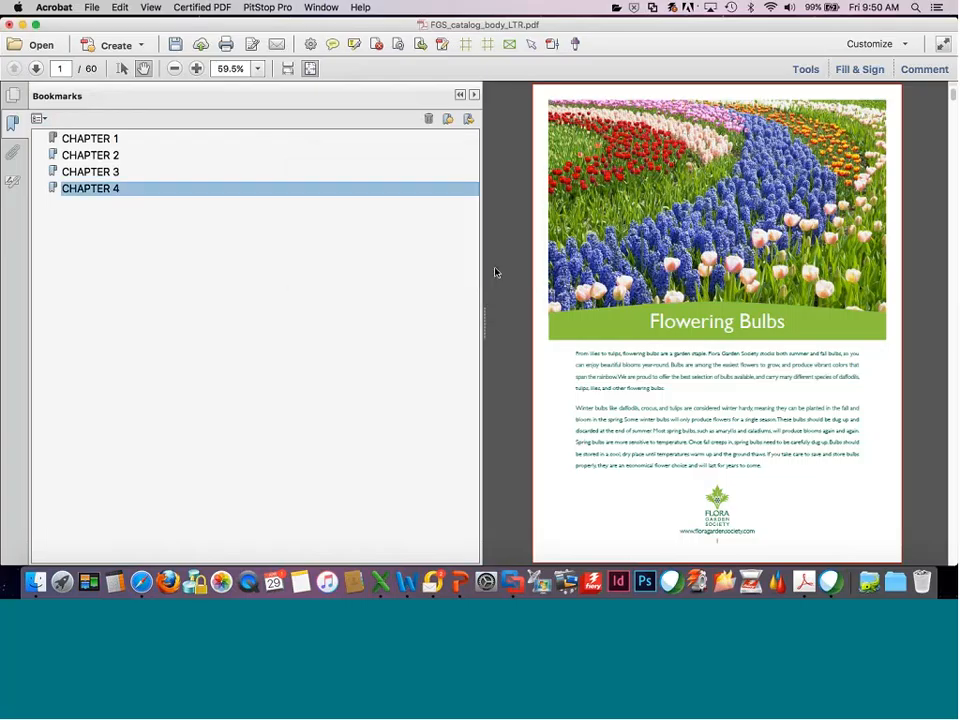
# Step: Save a copy of the bookmarked PDF to the Desktop as Bookmark_Test and close the document
pyautogui.click(91, 7)
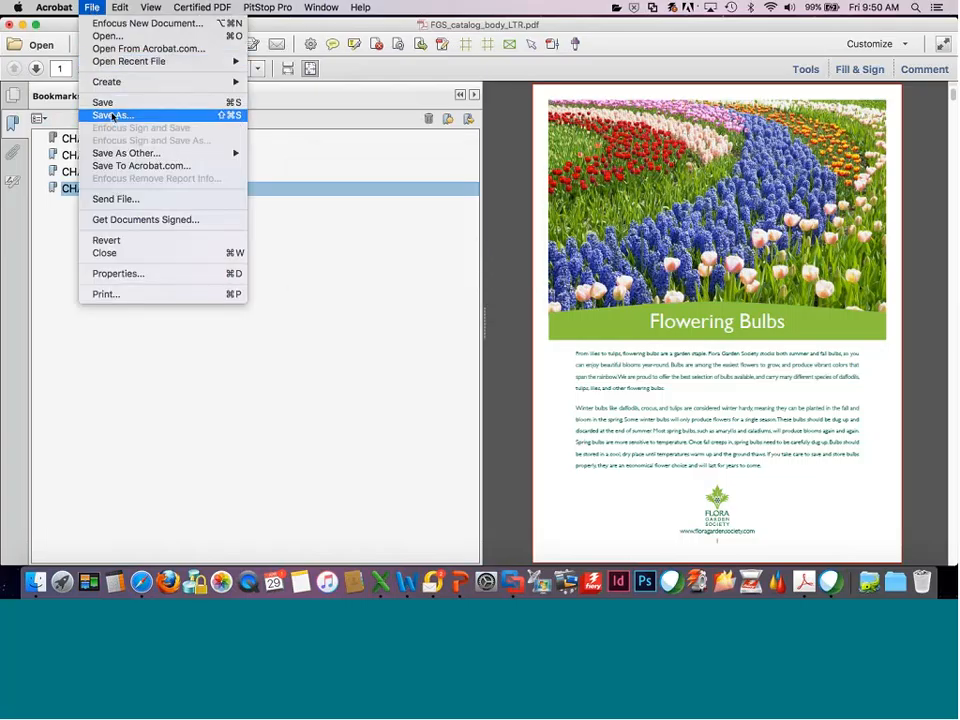
pyautogui.click(113, 116)
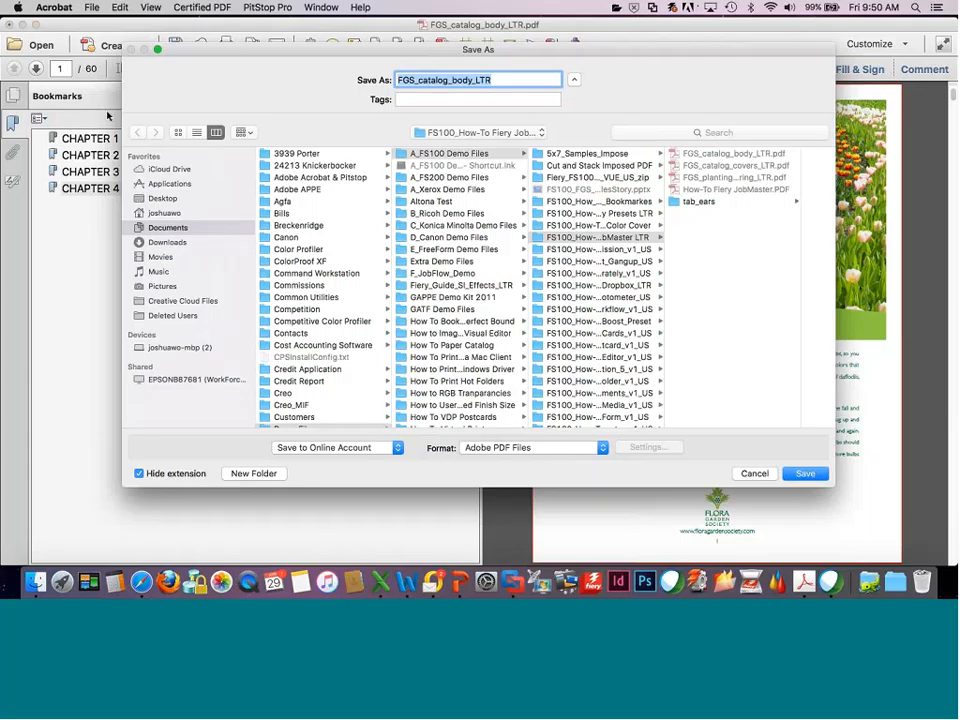
pyautogui.write('Bookmark_')
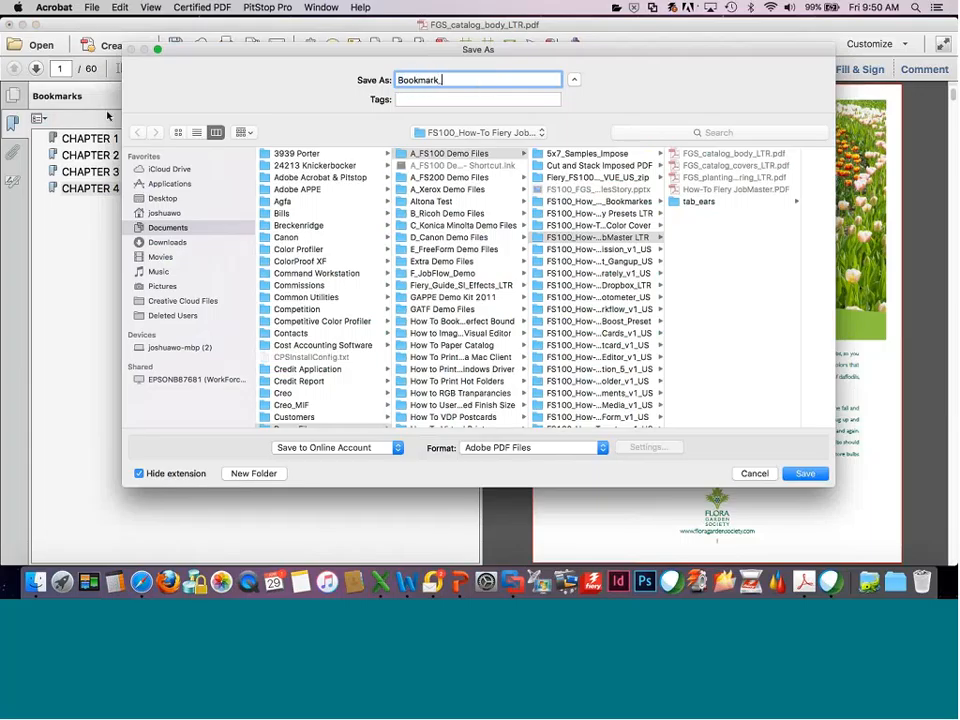
pyautogui.write('Test')
pyautogui.click(164, 209)
pyautogui.click(163, 200)
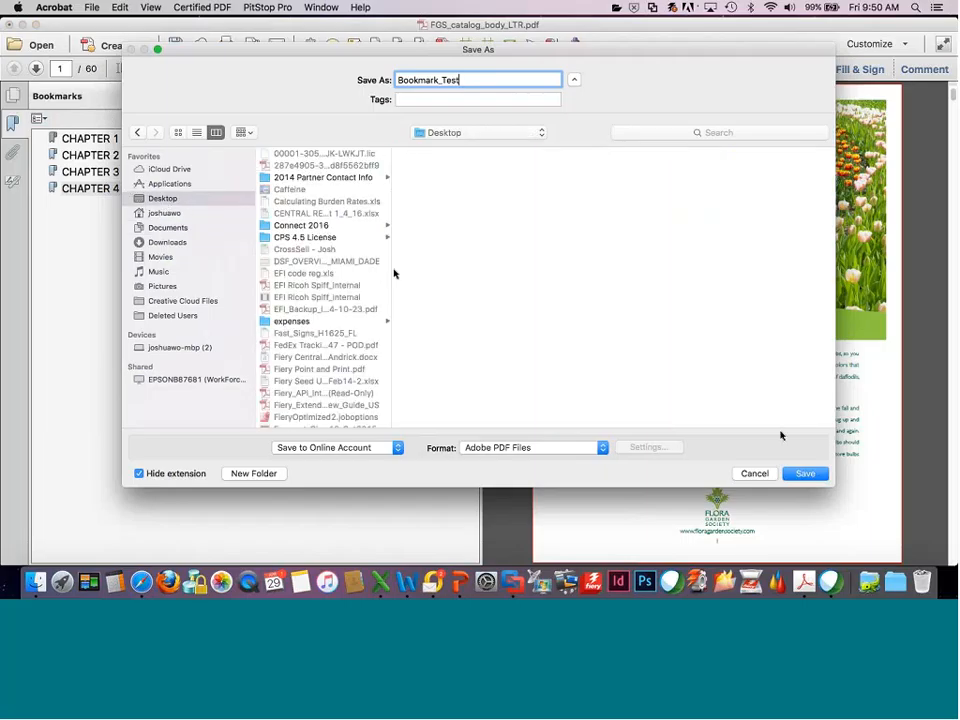
pyautogui.click(804, 473)
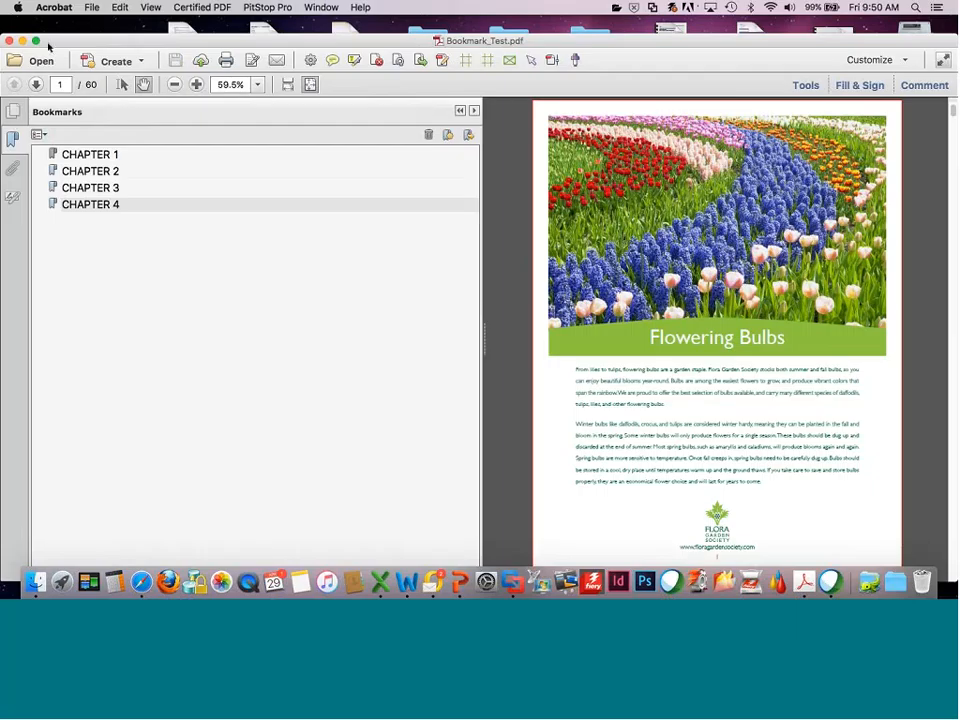
pyautogui.click(9, 41)
# Step: Switch to the Virtual Fiery FS200 Pro virtual machine and bring up Fiery Command WorkStation
pyautogui.hotkey('ctrl', 'Up')
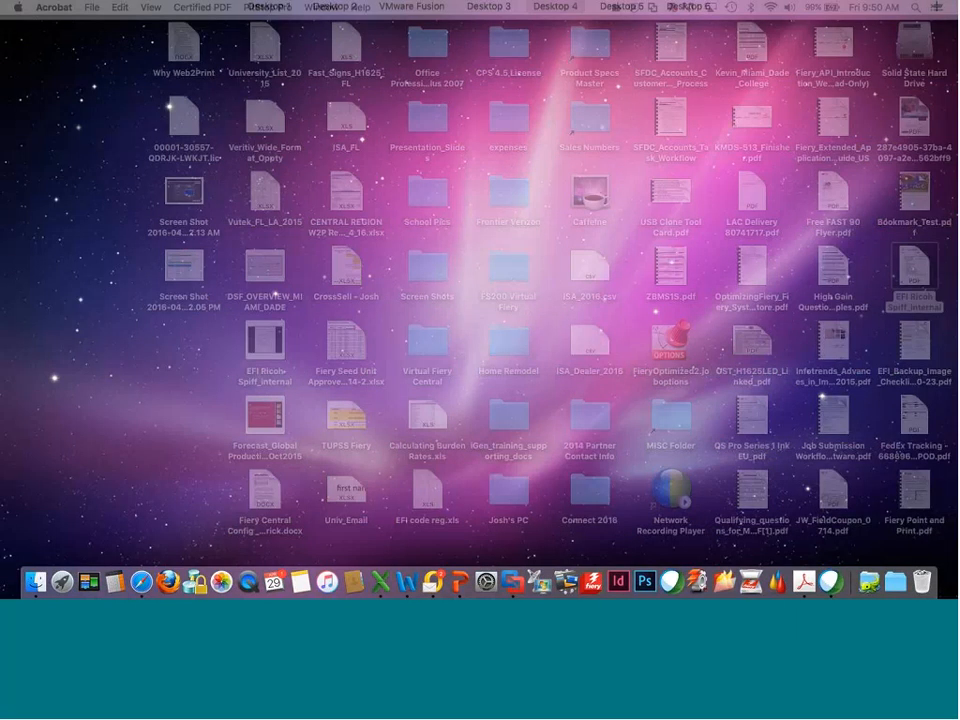
pyautogui.moveTo(398, 10)
pyautogui.click(521, 59)
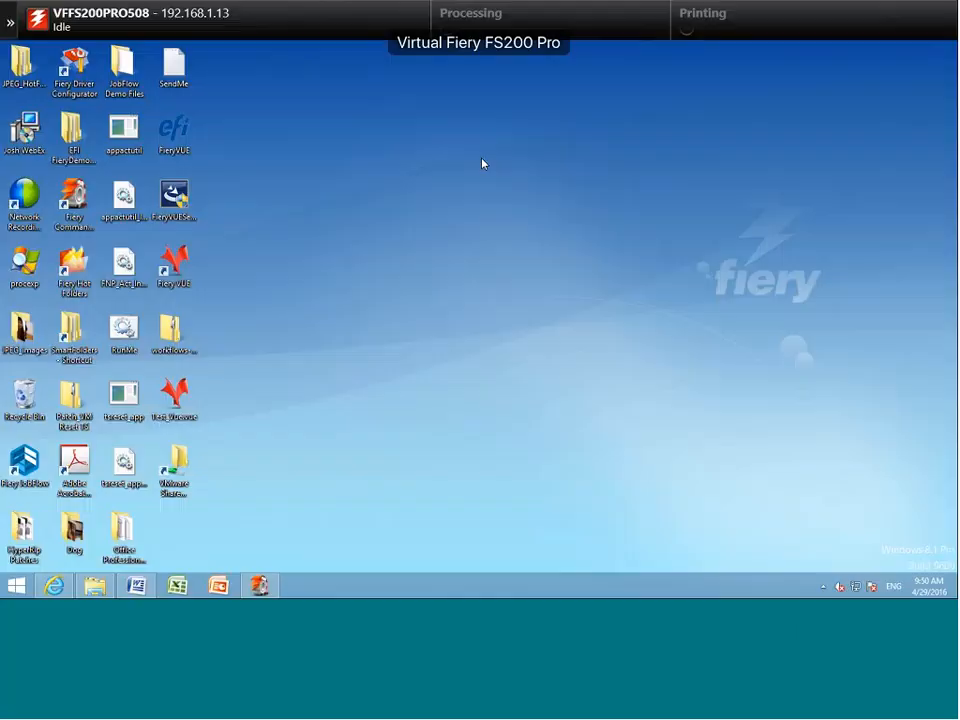
pyautogui.click(262, 586)
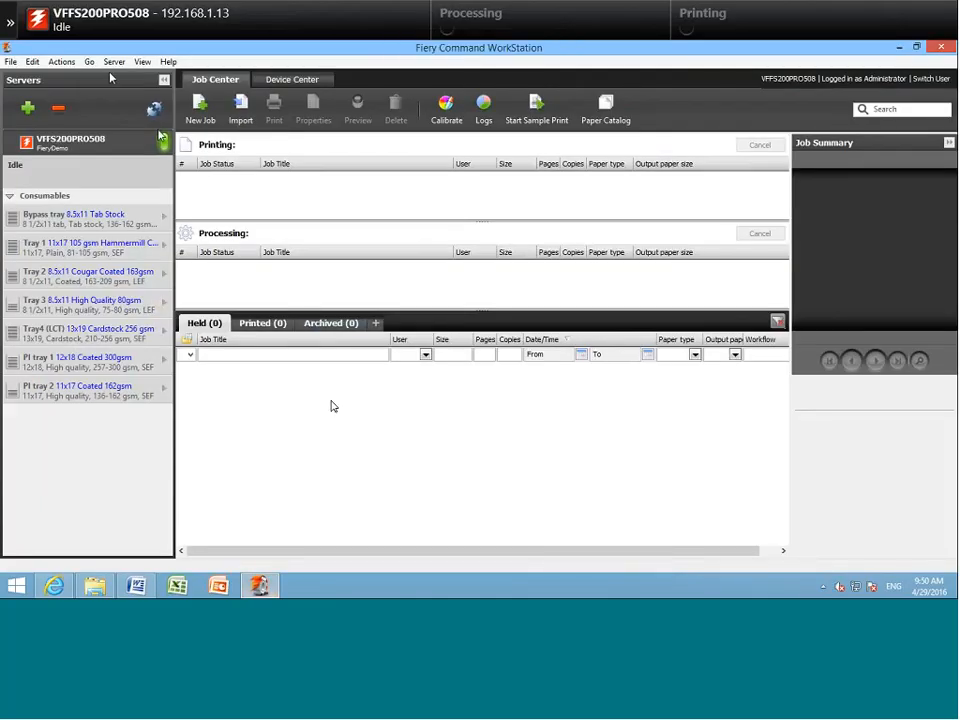
# Step: Import Bookmark_Test from the shared Desktop 2 folder as a held job with default settings
pyautogui.click(10, 61)
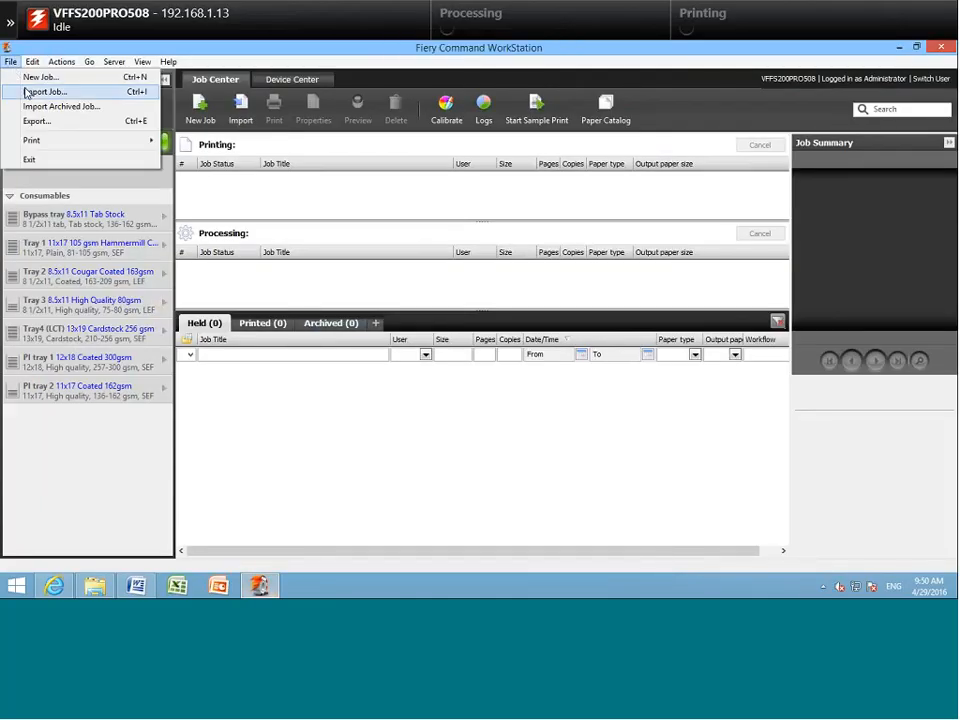
pyautogui.click(30, 91)
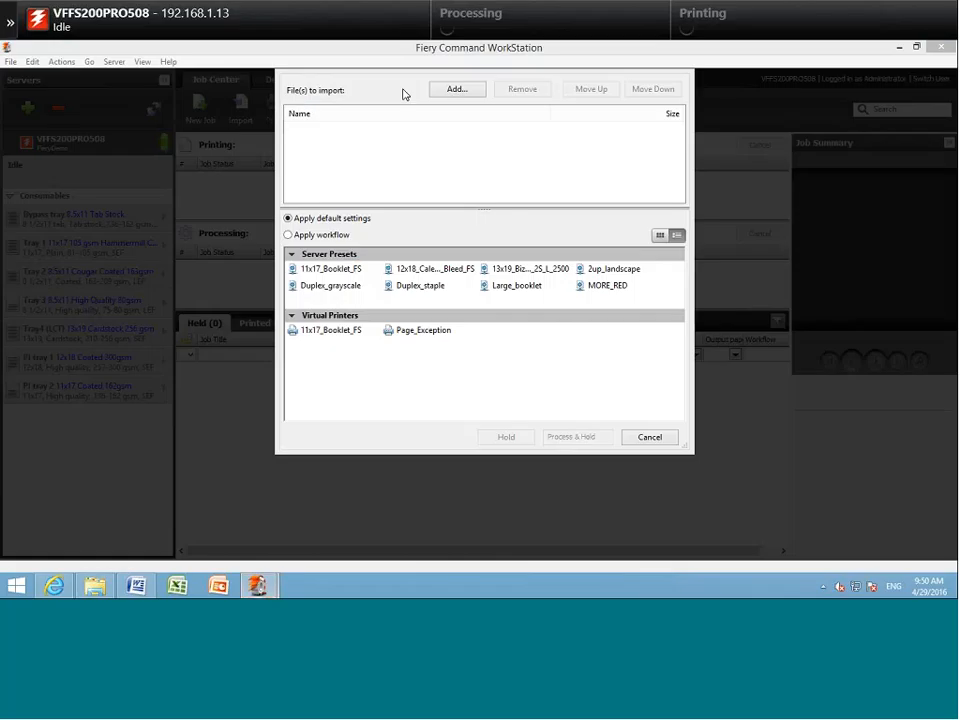
pyautogui.click(459, 91)
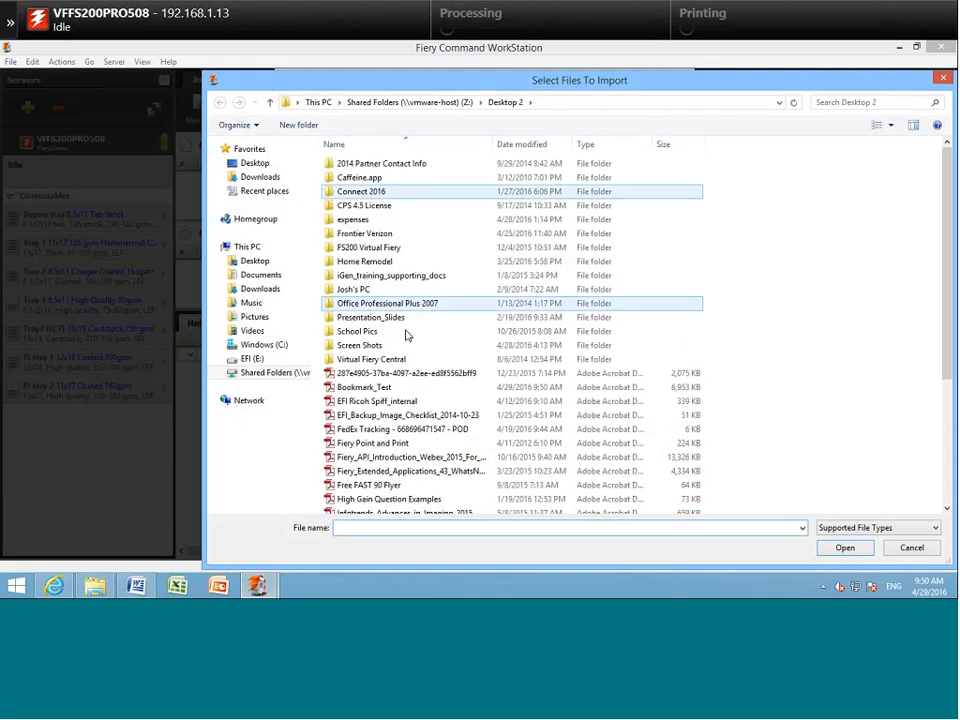
pyautogui.click(335, 388)
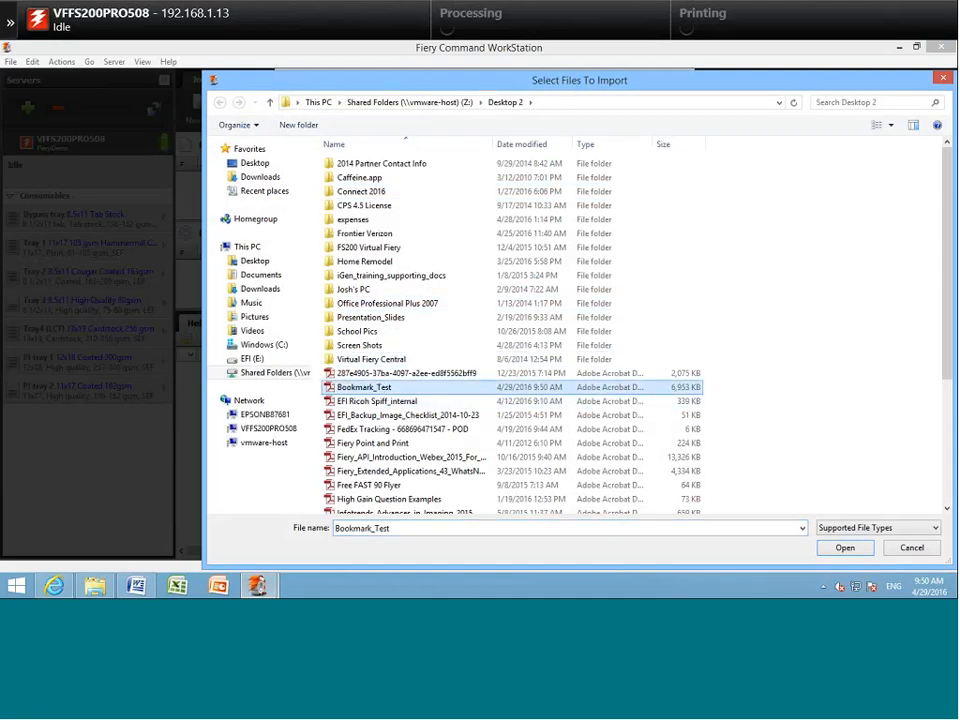
pyautogui.click(846, 547)
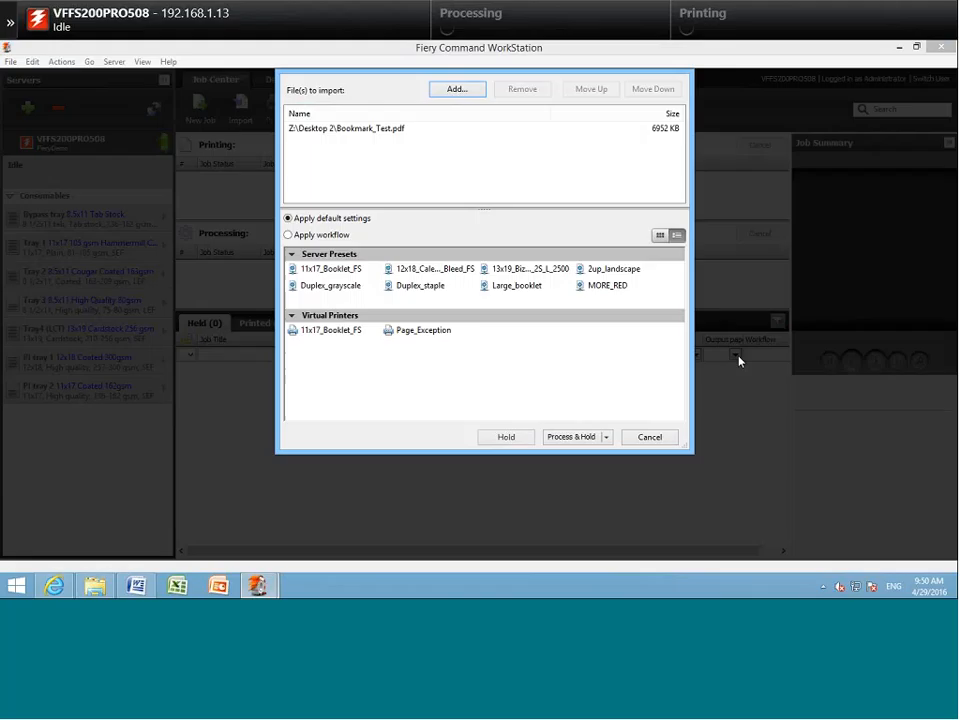
pyautogui.click(508, 437)
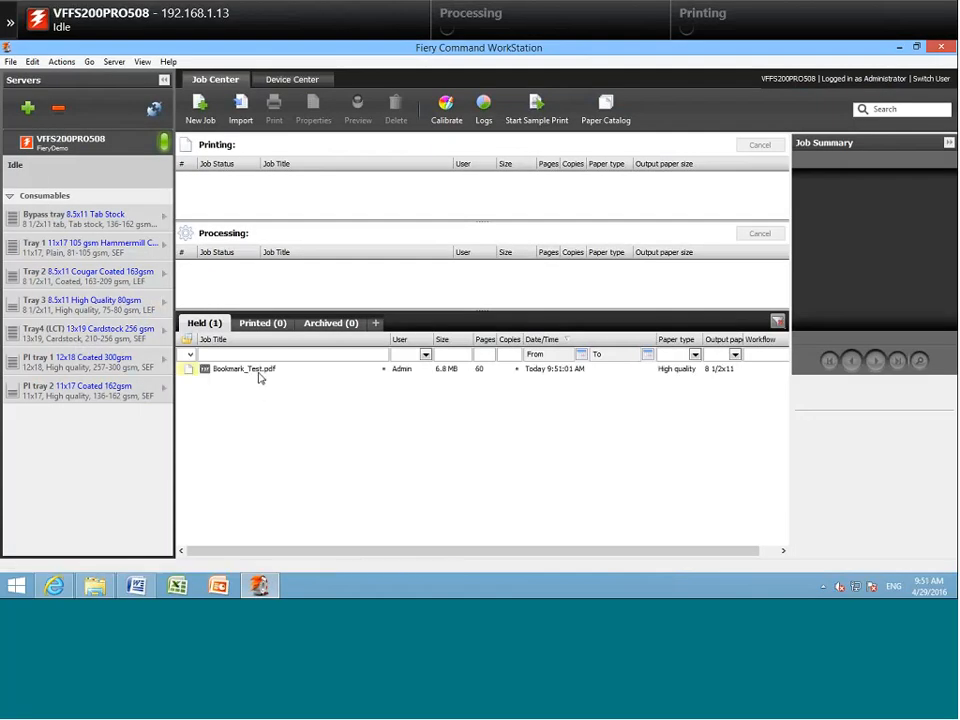
# Step: Open the held Bookmark_Test.pdf job in JobMaster, maximized, with more room for the page thumbnails and the job summary
pyautogui.click(261, 370)
pyautogui.rightClick(261, 370)
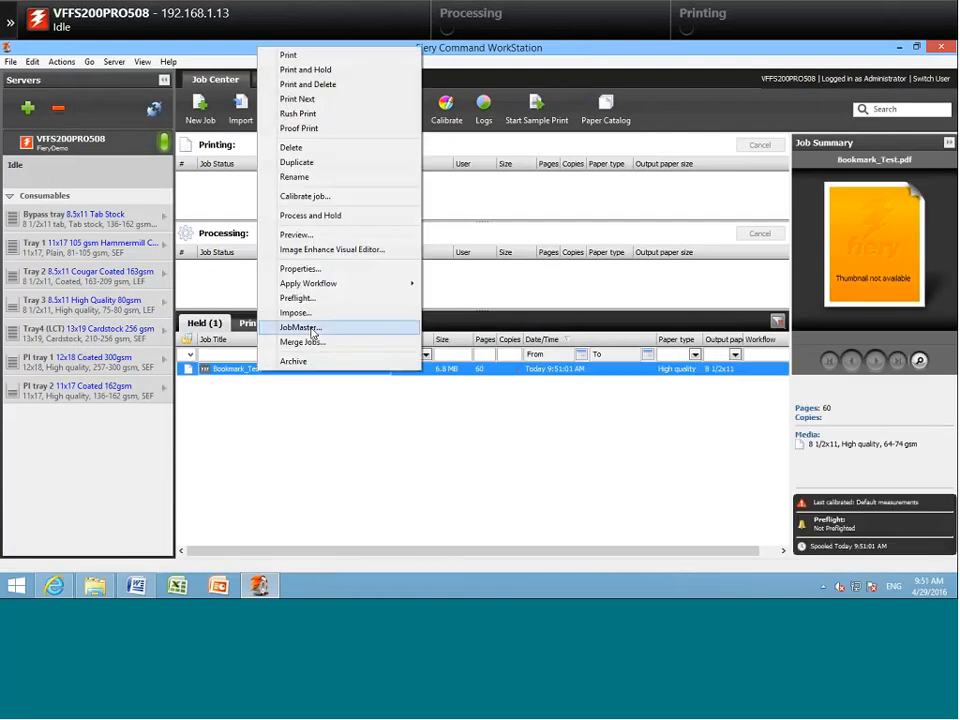
pyautogui.click(314, 329)
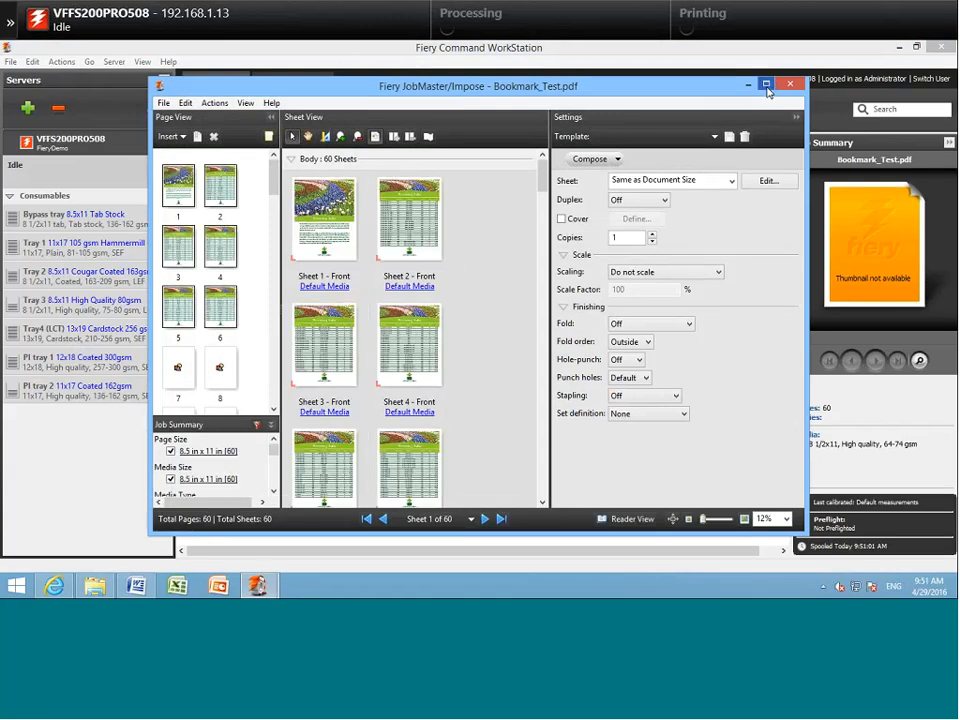
pyautogui.click(766, 84)
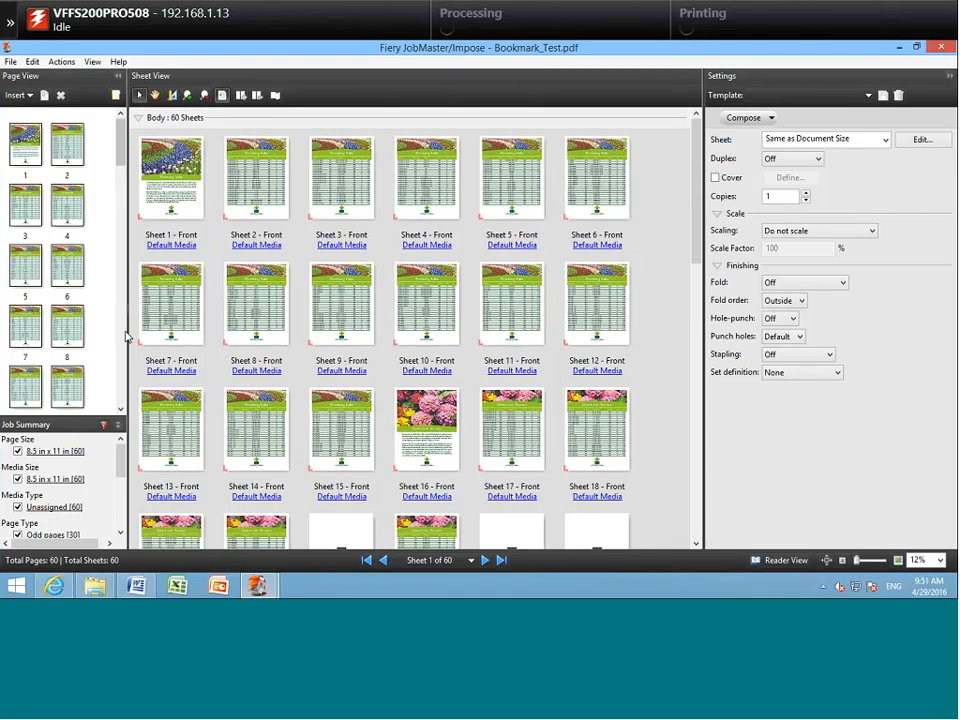
pyautogui.moveTo(127, 329); pyautogui.dragTo(289, 331)
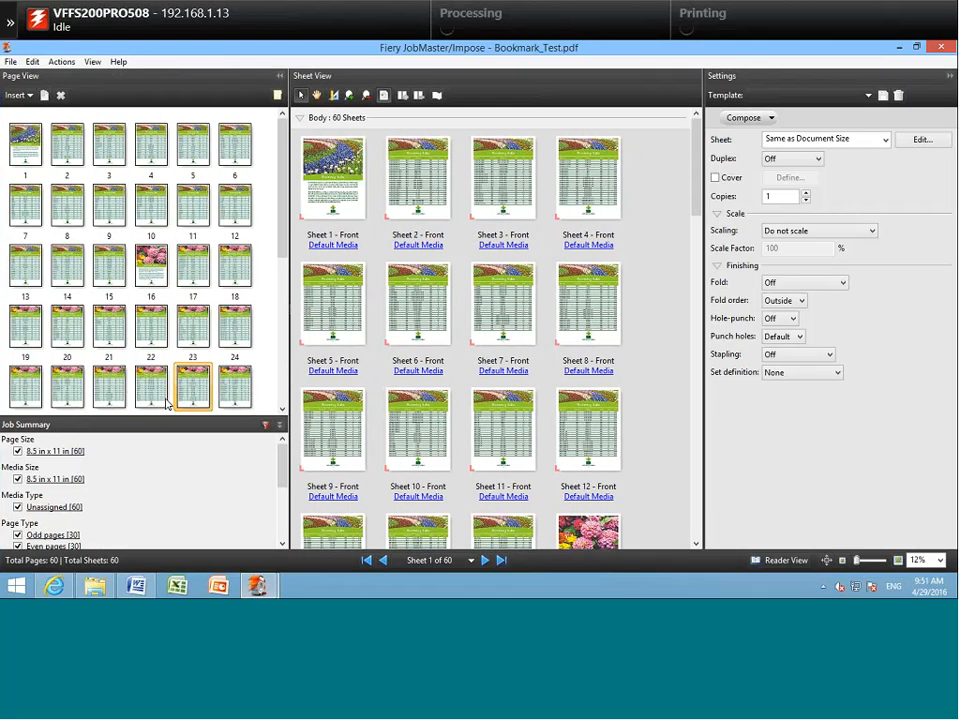
pyautogui.moveTo(160, 417); pyautogui.dragTo(174, 327)
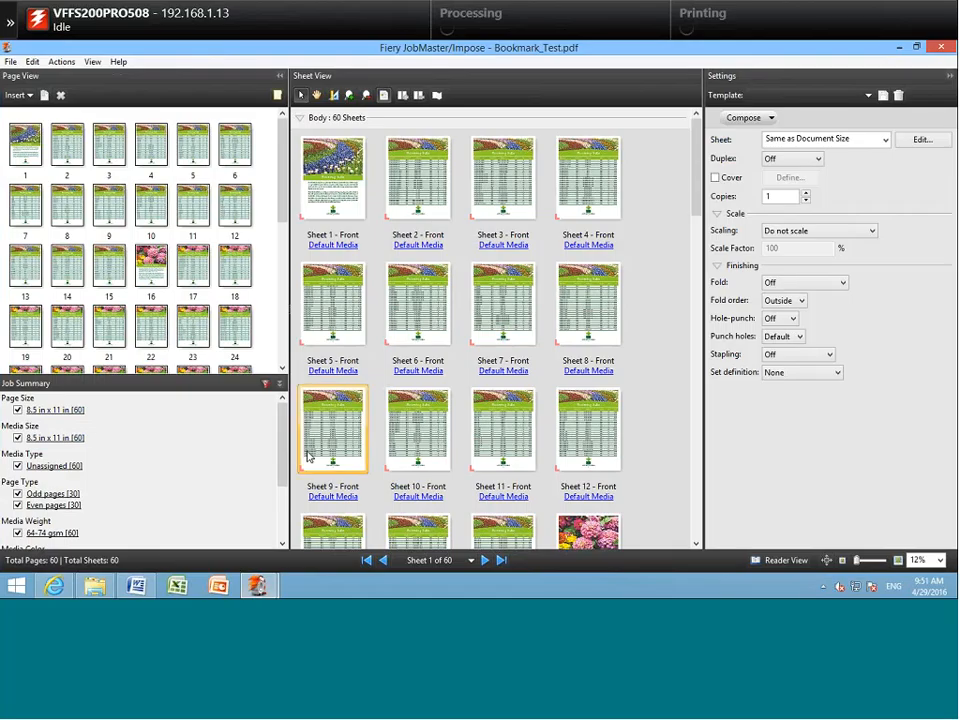
# Step: Check the job's bookmark filtering by hiding and restoring the non-bookmark pages, the bookmark pages likewise, and look over the page thumbnails
pyautogui.moveTo(286, 440); pyautogui.dragTo(286, 461)
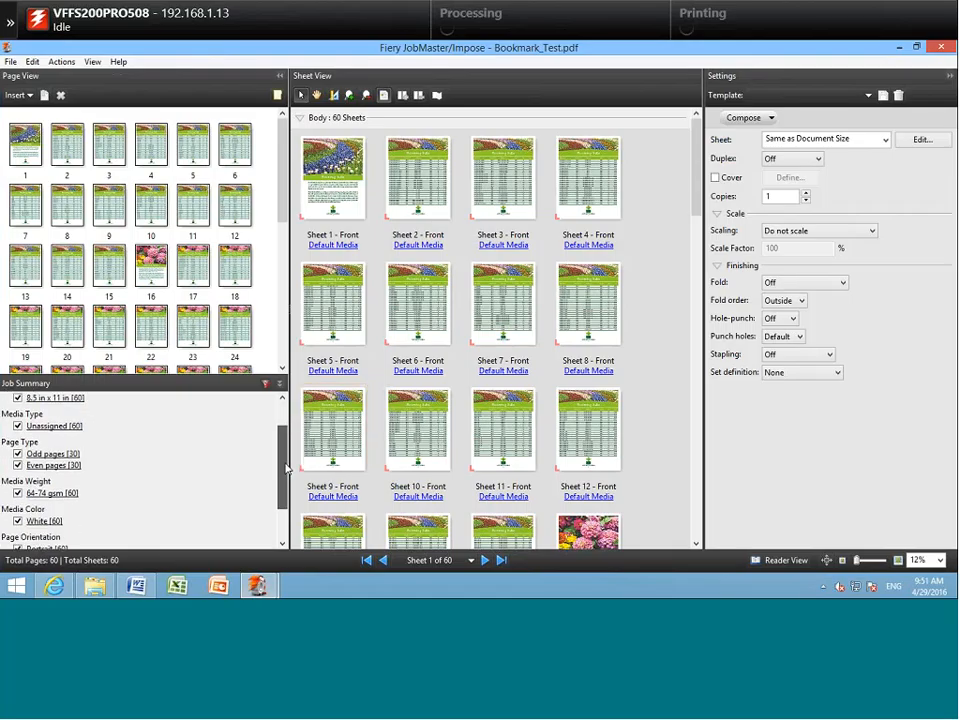
pyautogui.moveTo(286, 463); pyautogui.dragTo(286, 482)
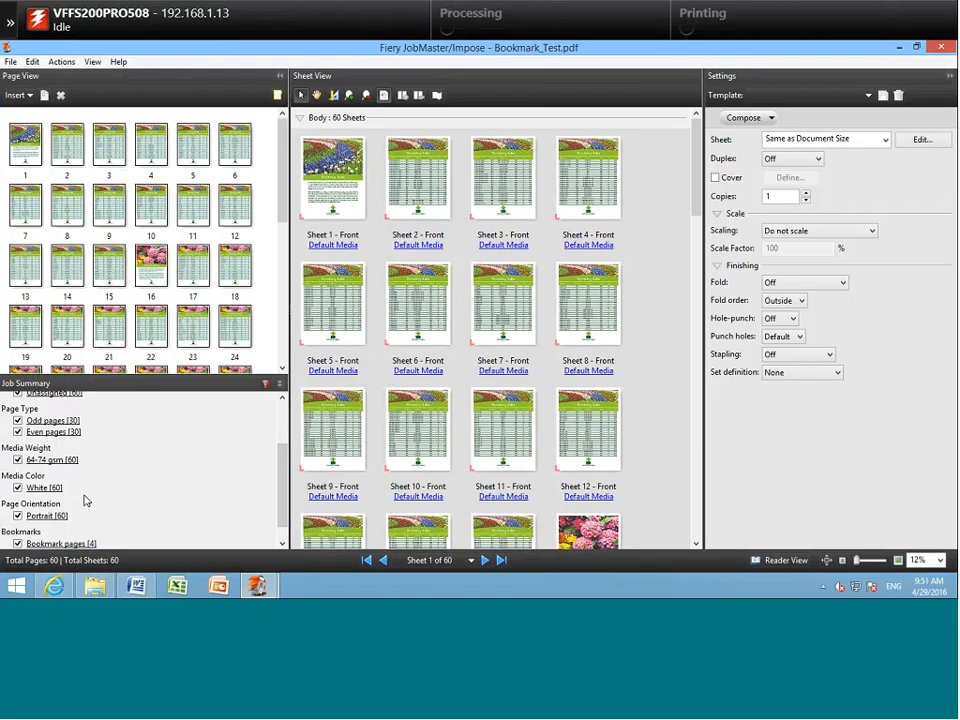
pyautogui.moveTo(285, 478); pyautogui.dragTo(286, 495)
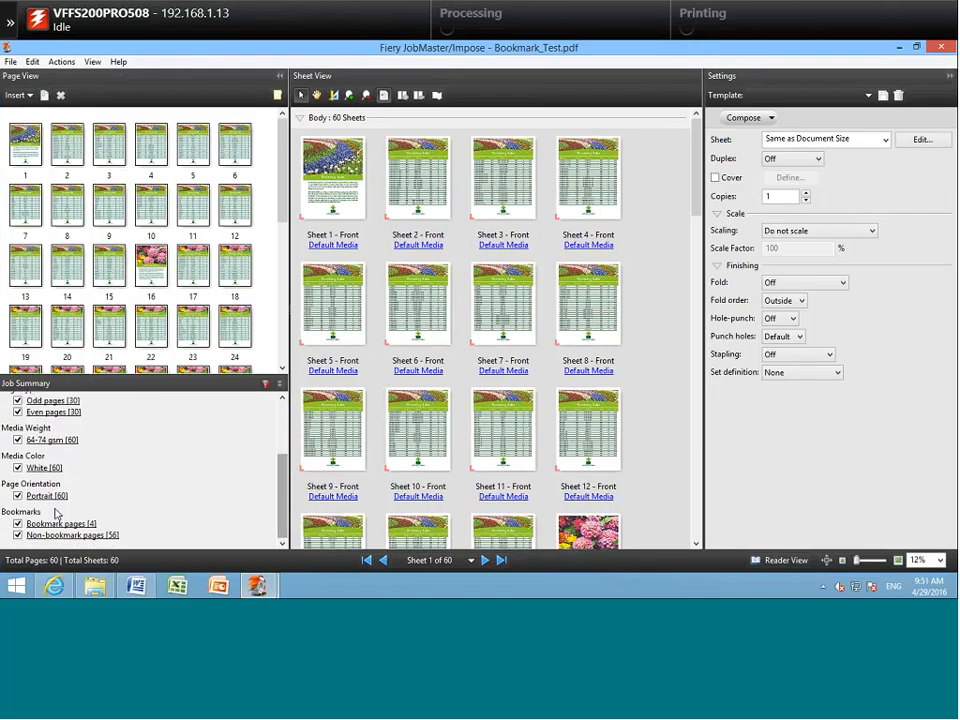
pyautogui.click(17, 535)
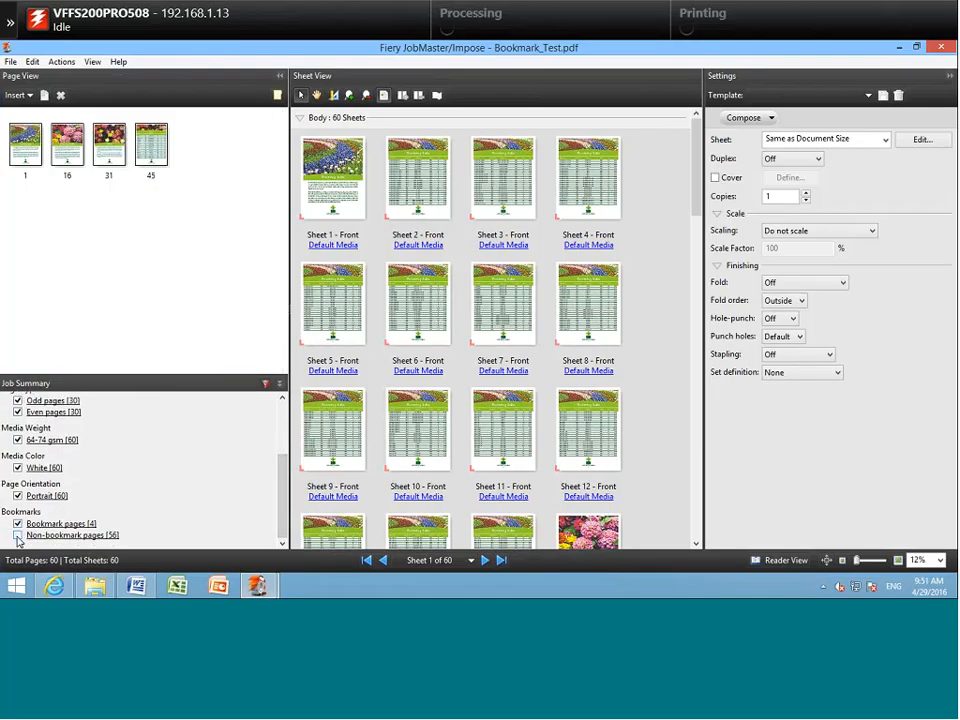
pyautogui.click(17, 535)
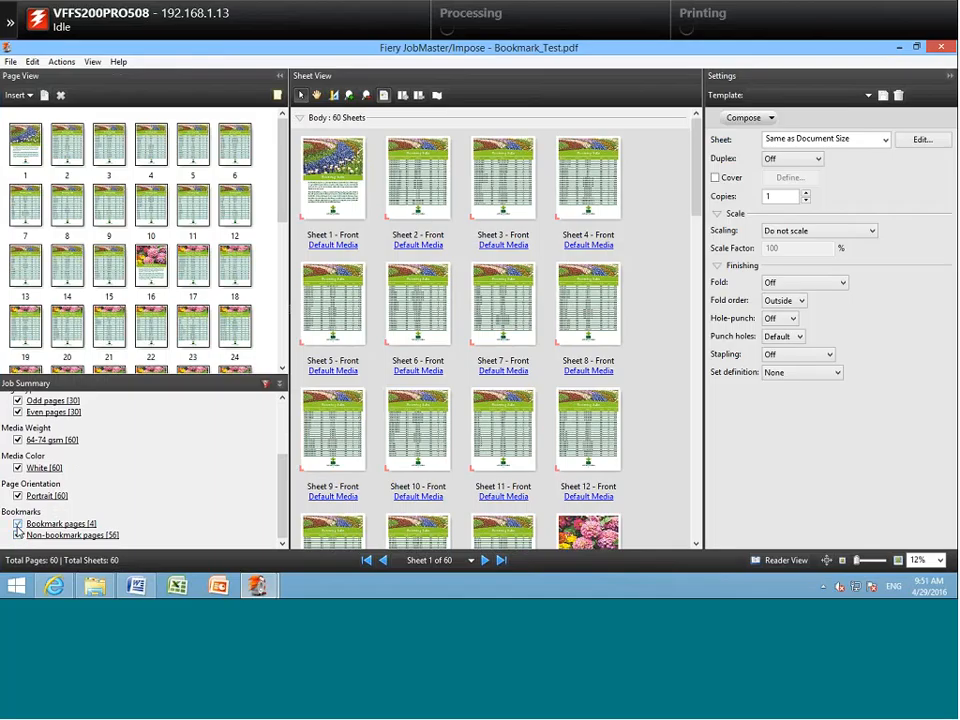
pyautogui.click(17, 523)
pyautogui.click(17, 524)
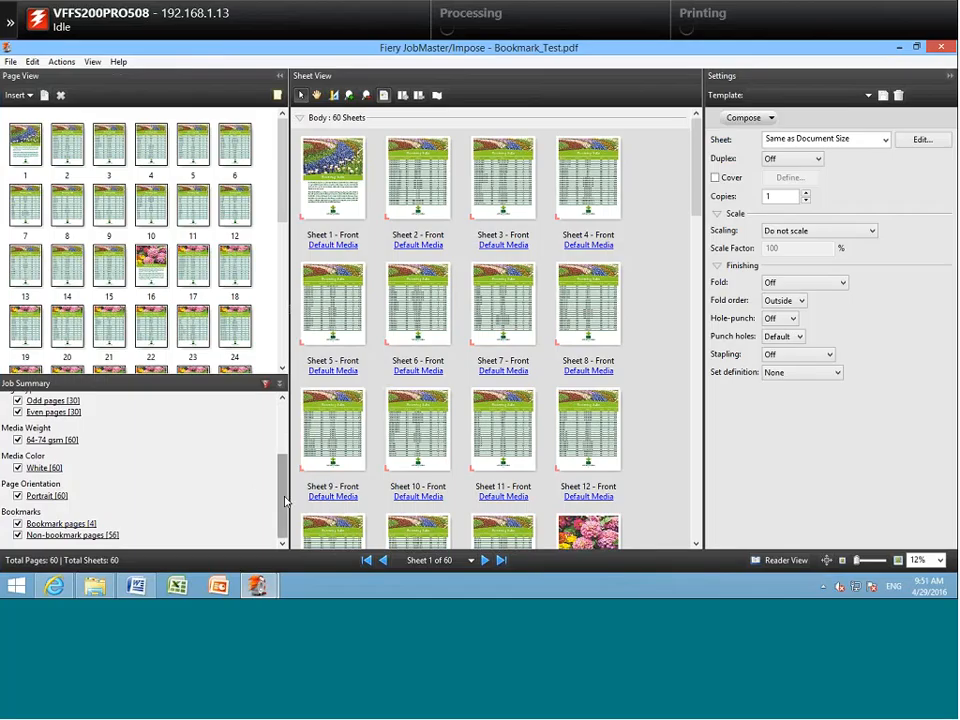
pyautogui.moveTo(285, 500); pyautogui.dragTo(288, 437)
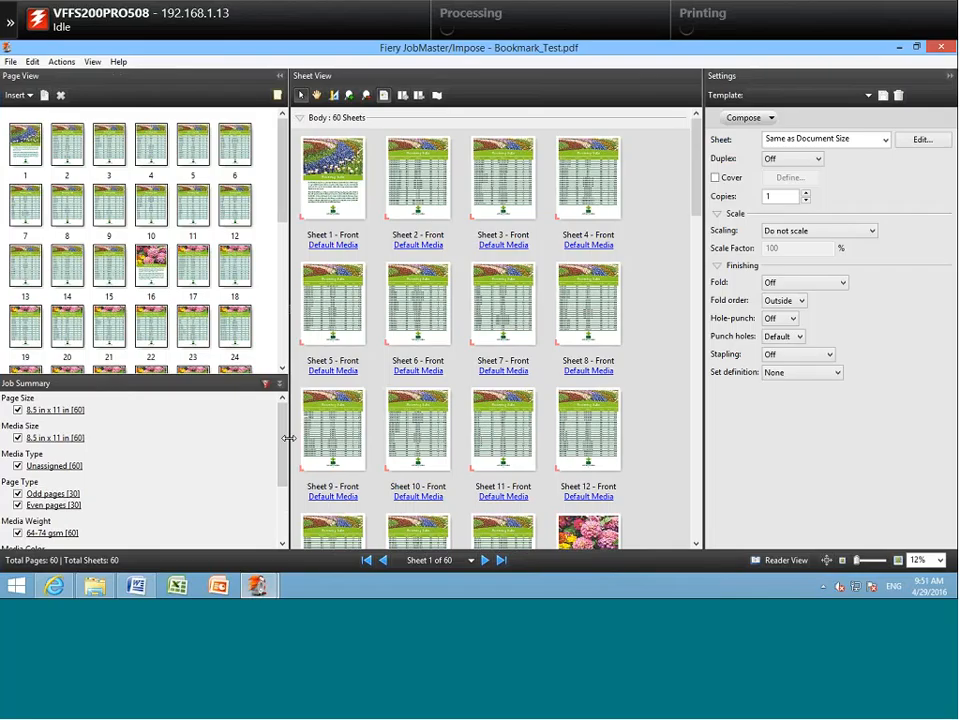
pyautogui.scroll(-2, 285, 255)
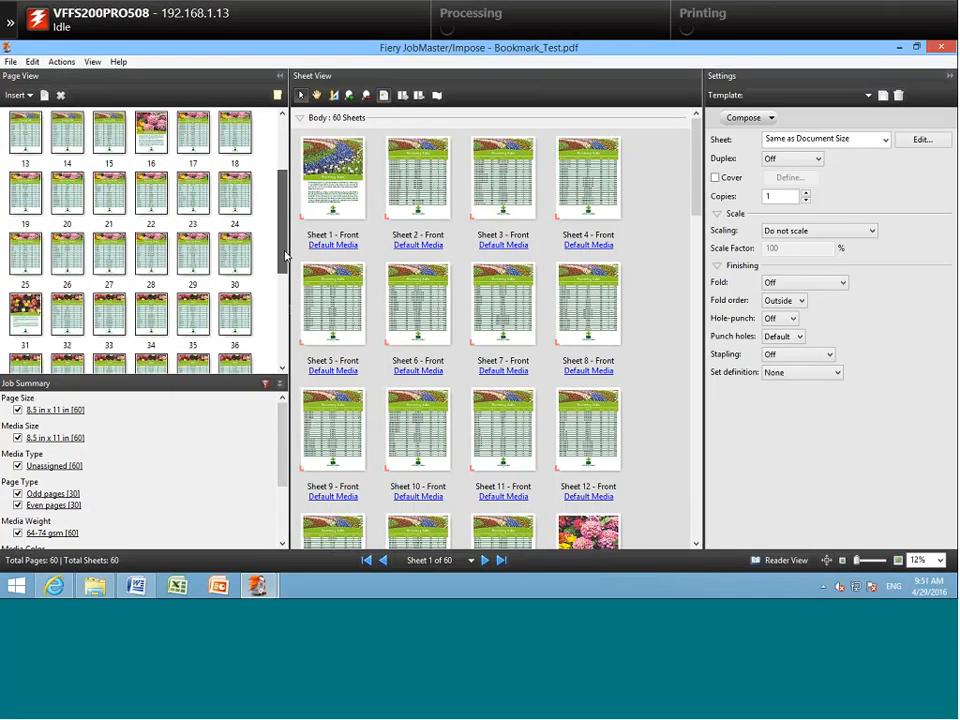
# Step: Enlarge the Flowering Bulbs sheet in the sheet view and convert the document's bookmarks to tabs
pyautogui.scroll(2, 285, 255)
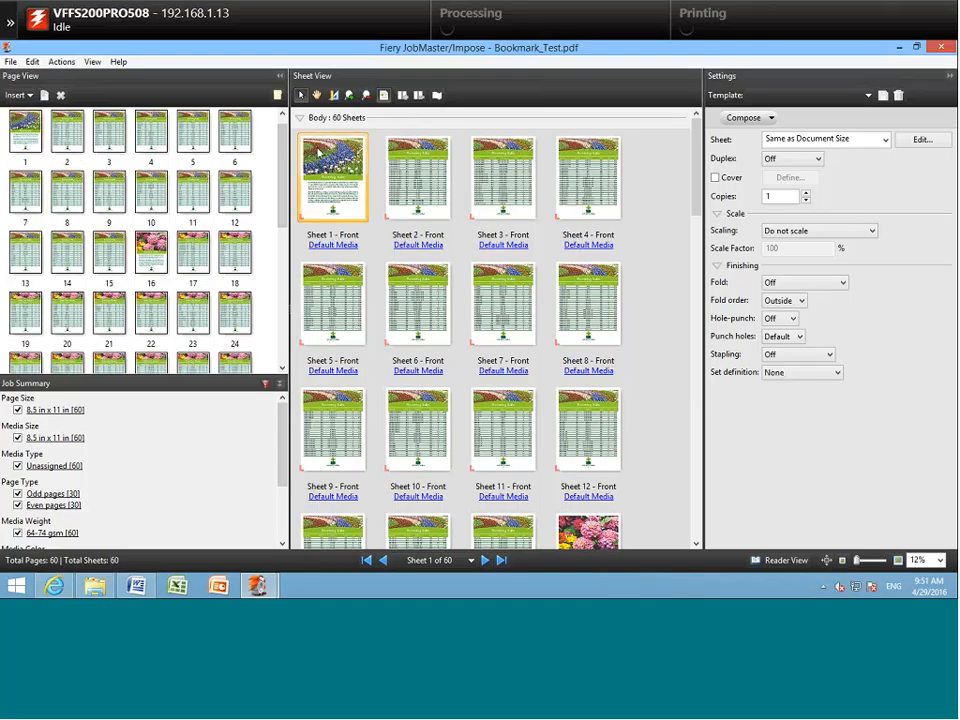
pyautogui.click(349, 95)
pyautogui.click(379, 163)
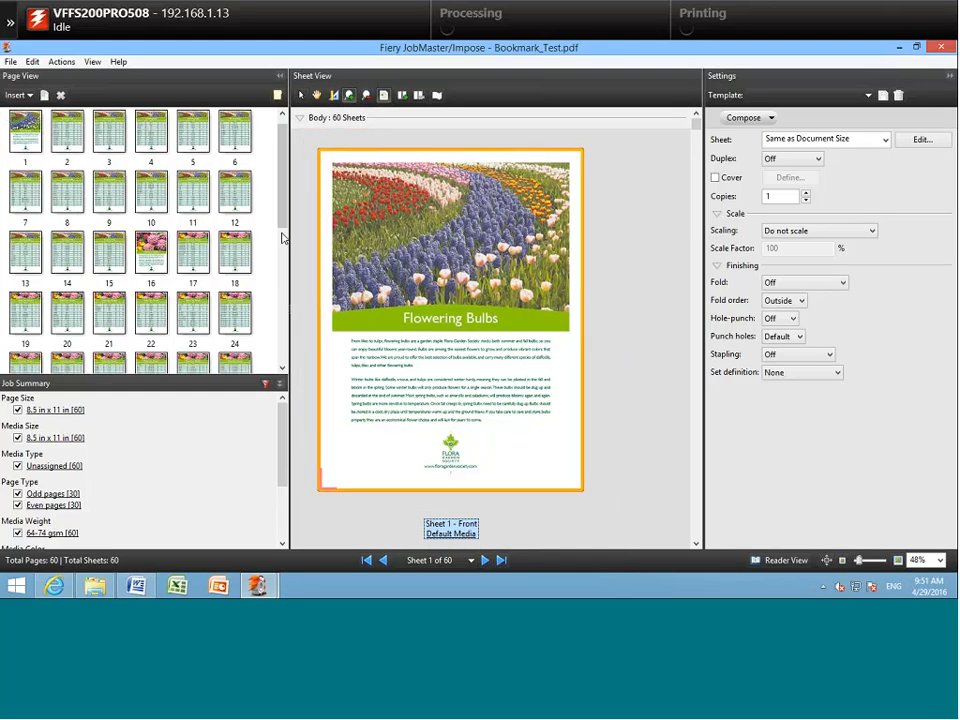
pyautogui.click(61, 62)
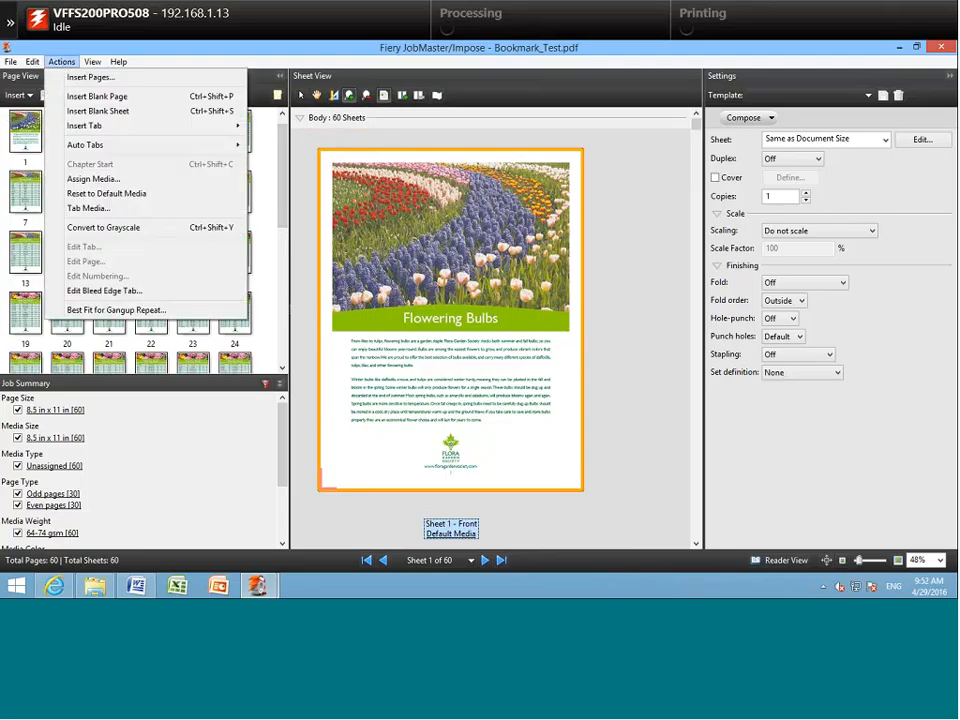
pyautogui.moveTo(88, 146)
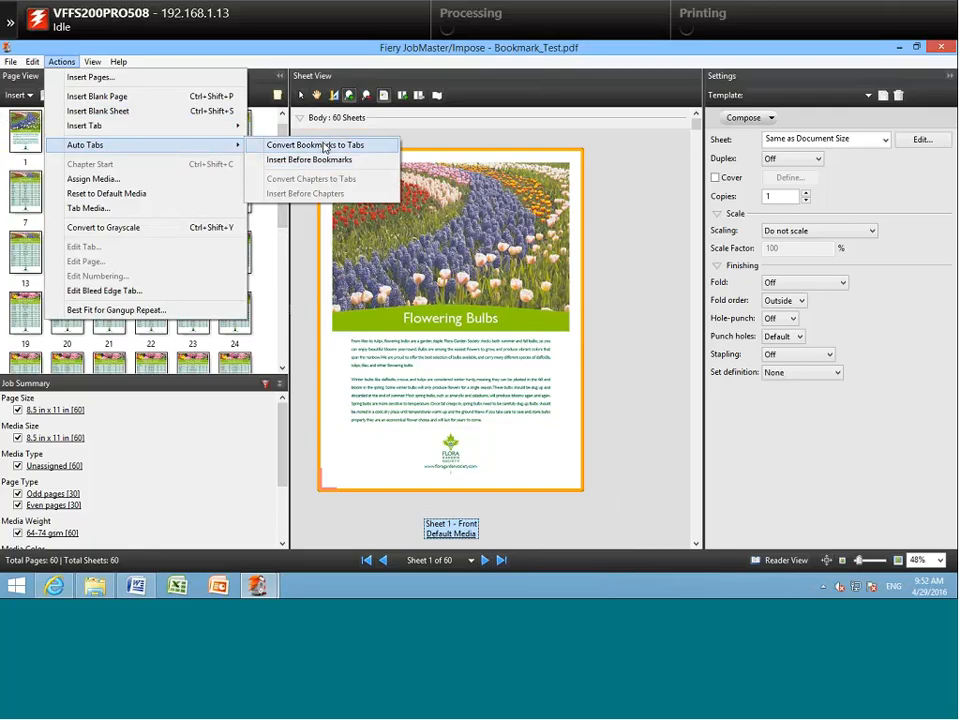
pyautogui.click(324, 146)
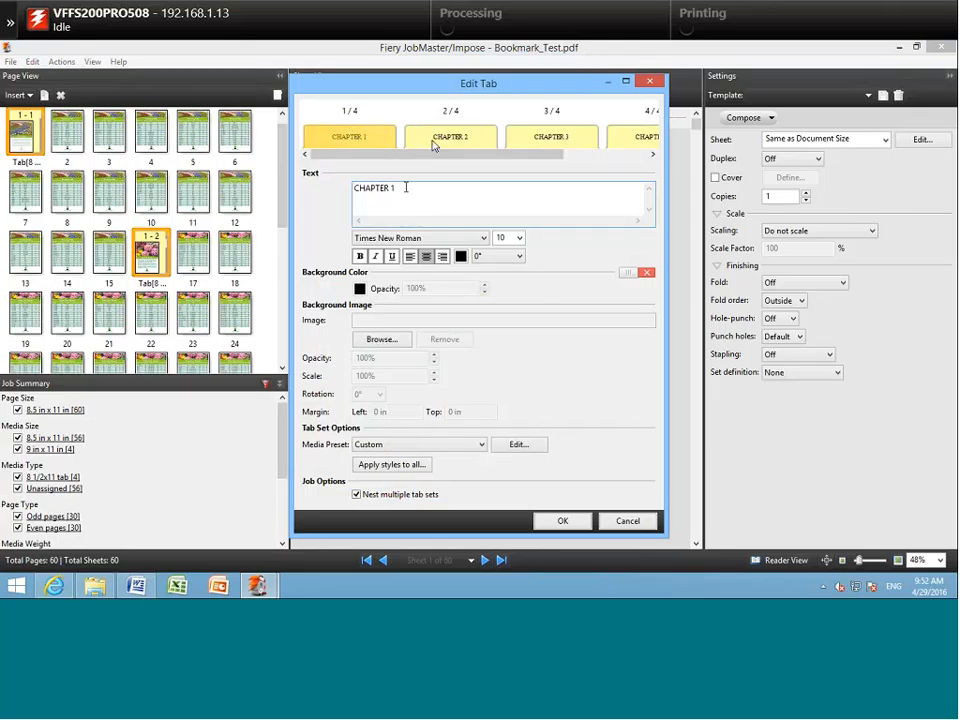
# Step: Format the CHAPTER 1 tab text at 18 pt in red
pyautogui.click(521, 241)
pyautogui.click(519, 323)
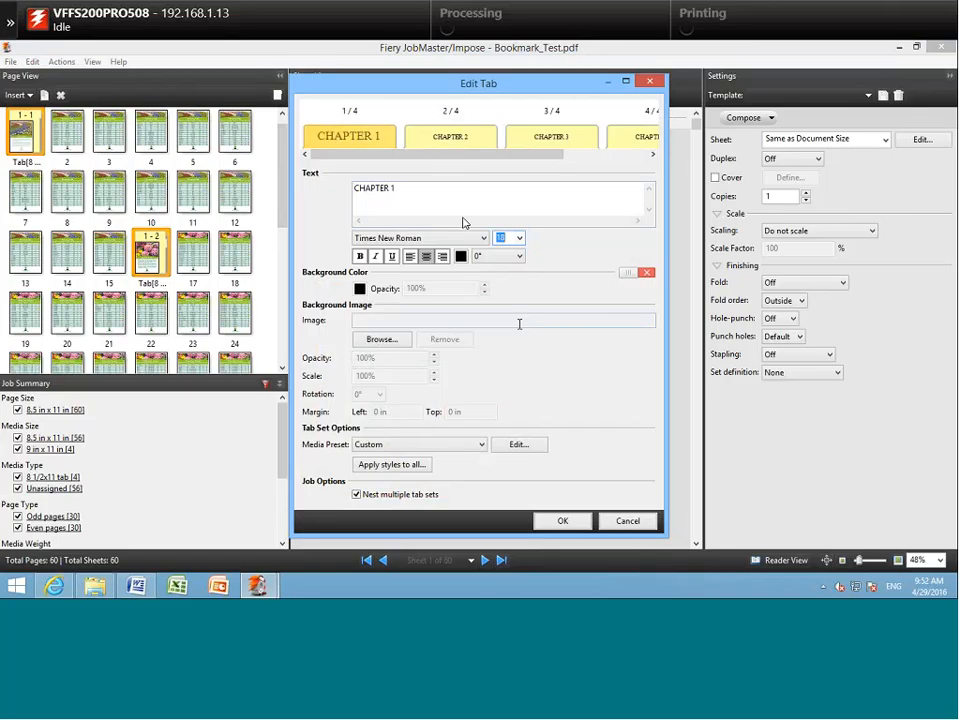
pyautogui.click(461, 256)
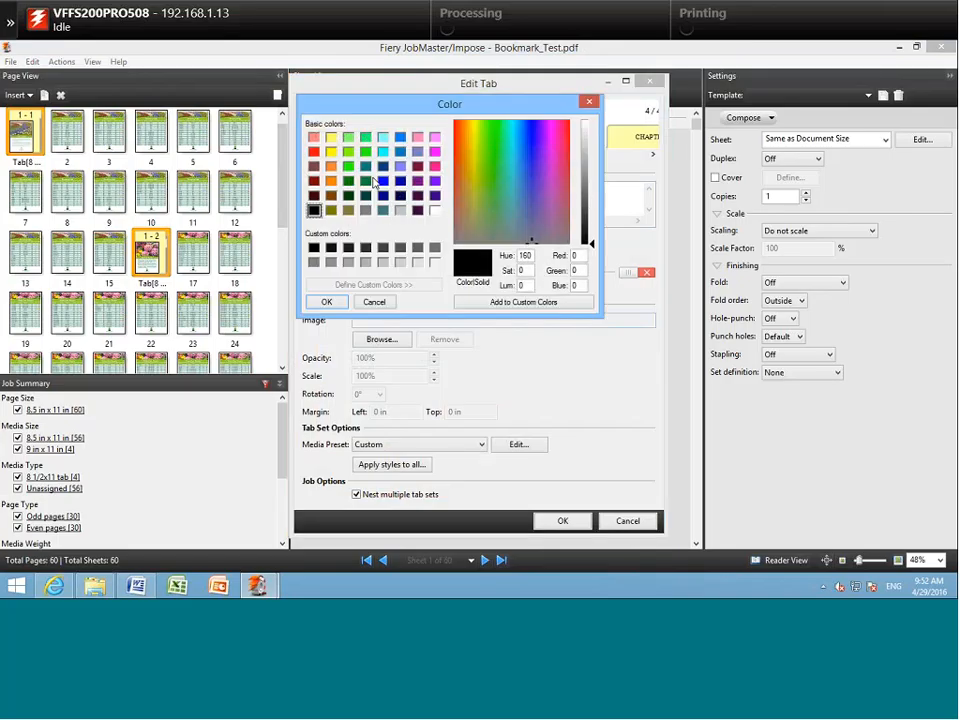
pyautogui.click(314, 151)
pyautogui.click(325, 304)
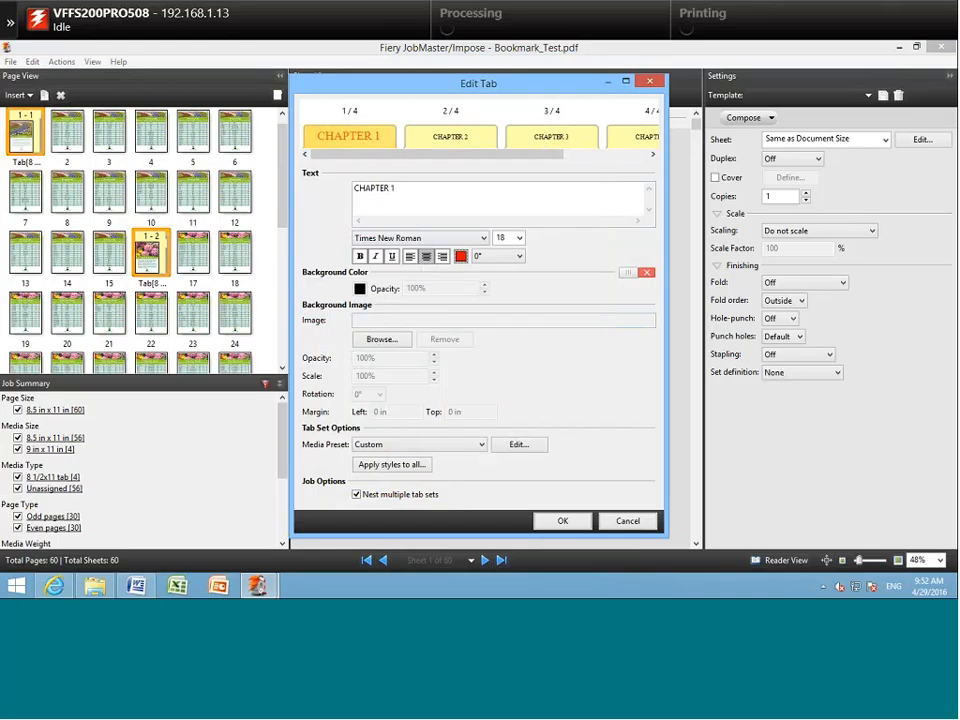
# Step: Apply the CHAPTER 1 tab's text, background and image styles to all tabs and accept the tab settings
pyautogui.click(409, 467)
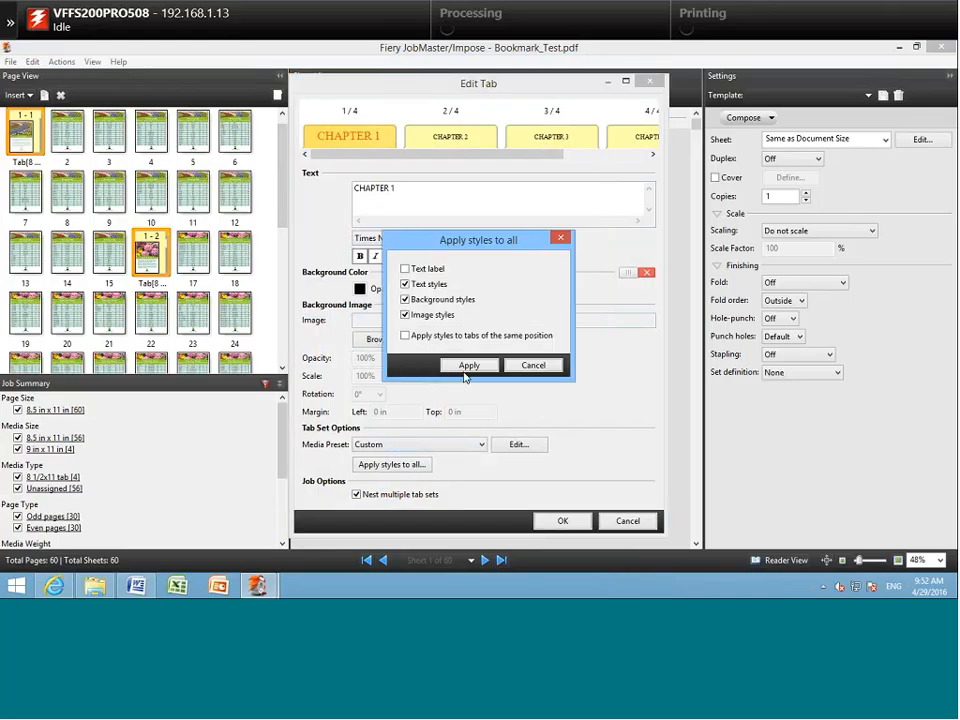
pyautogui.click(467, 366)
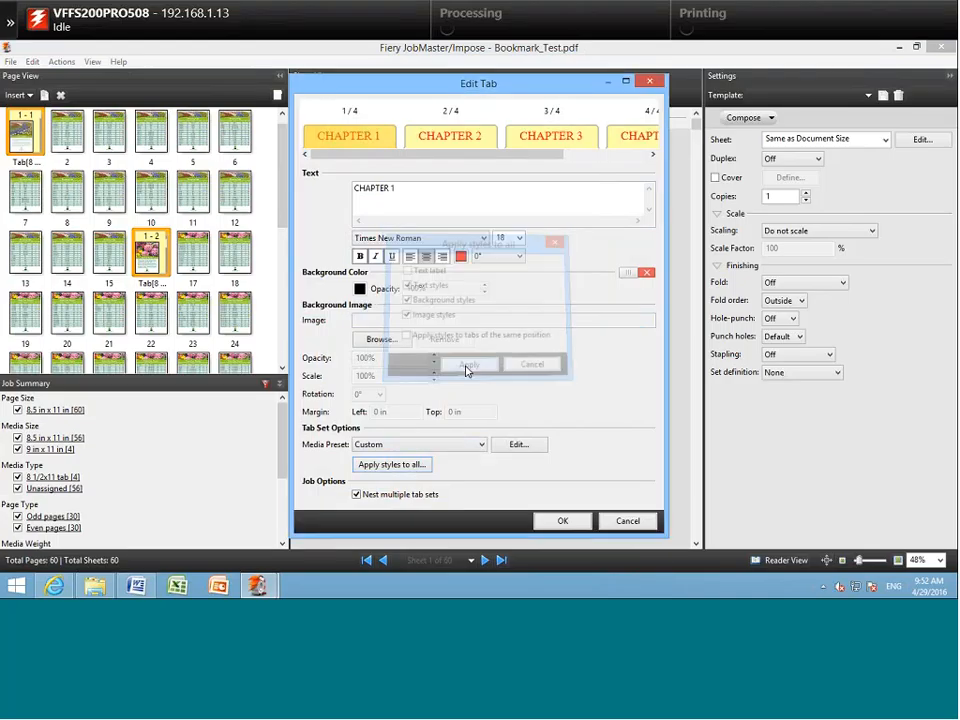
pyautogui.click(560, 520)
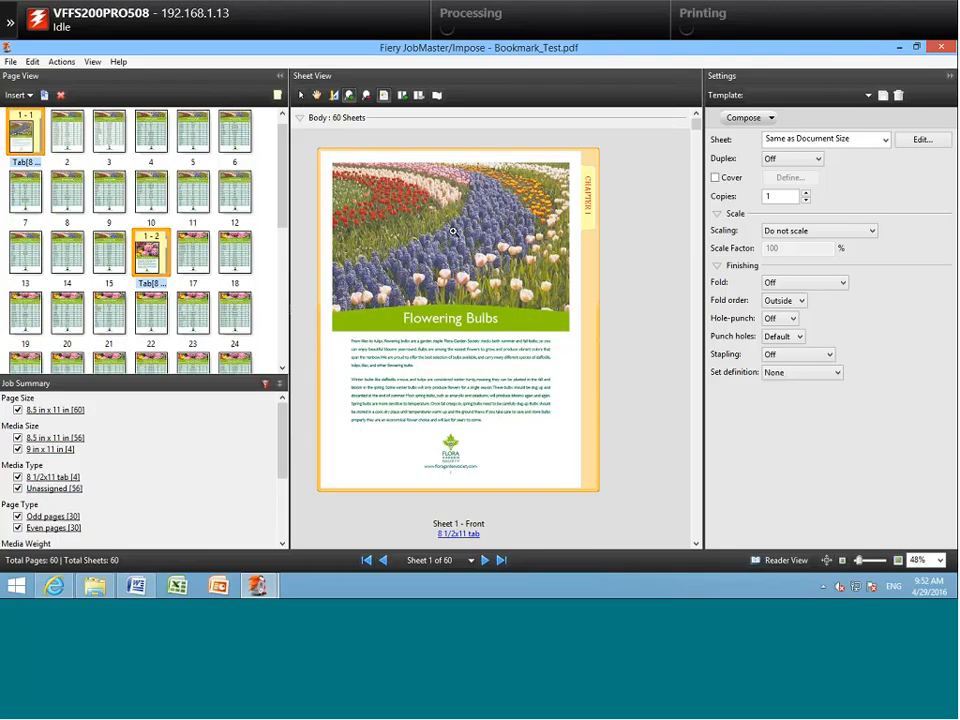
# Step: Review the tabs on the Direct Sow Flowers and Roses chapter sheets
pyautogui.click(152, 246)
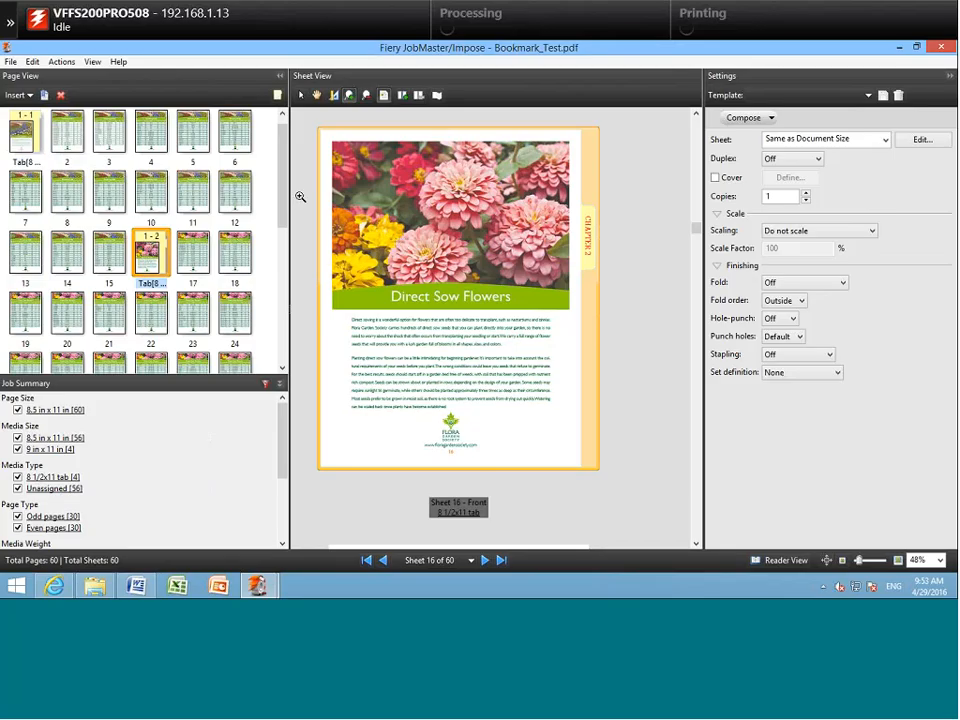
pyautogui.moveTo(283, 210); pyautogui.dragTo(286, 262)
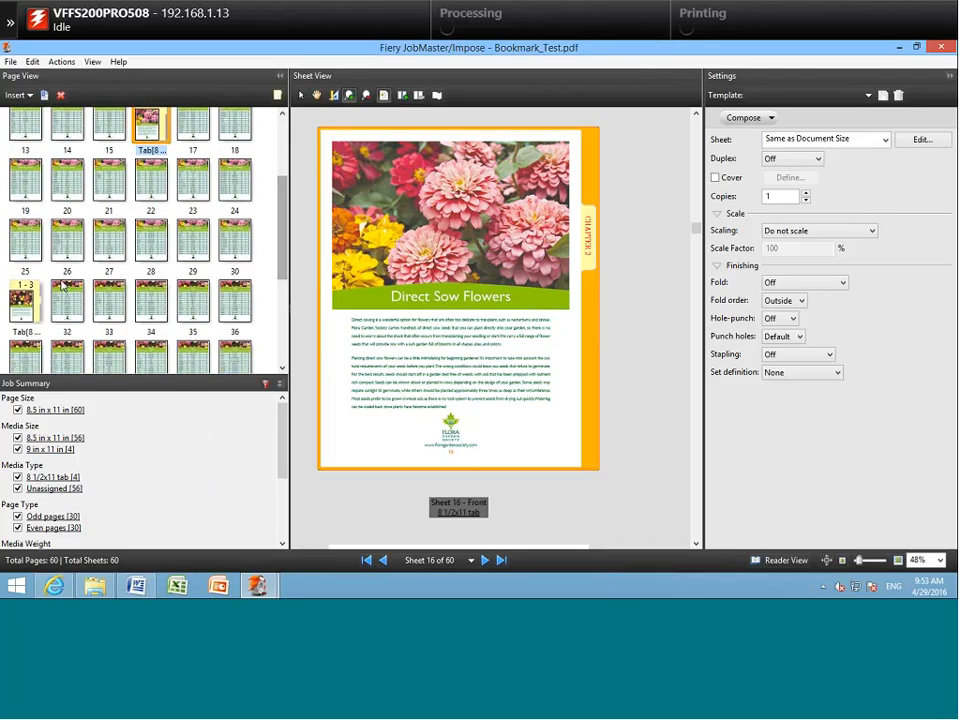
pyautogui.click(30, 292)
pyautogui.moveTo(30, 292)
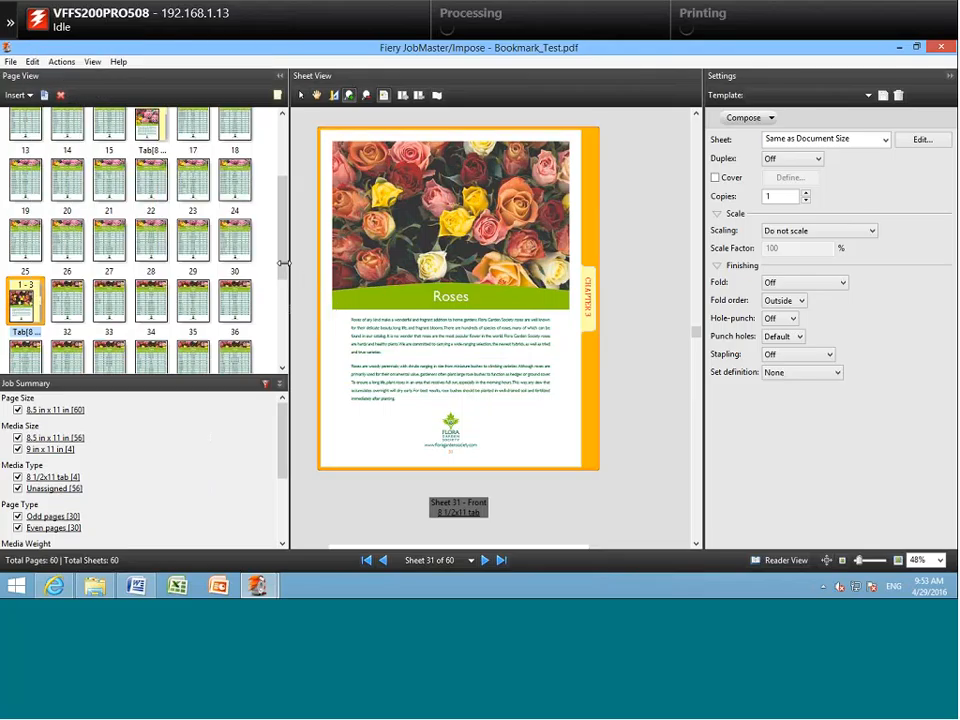
pyautogui.scroll(-1, 284, 304)
pyautogui.moveTo(284, 304); pyautogui.dragTo(290, 241)
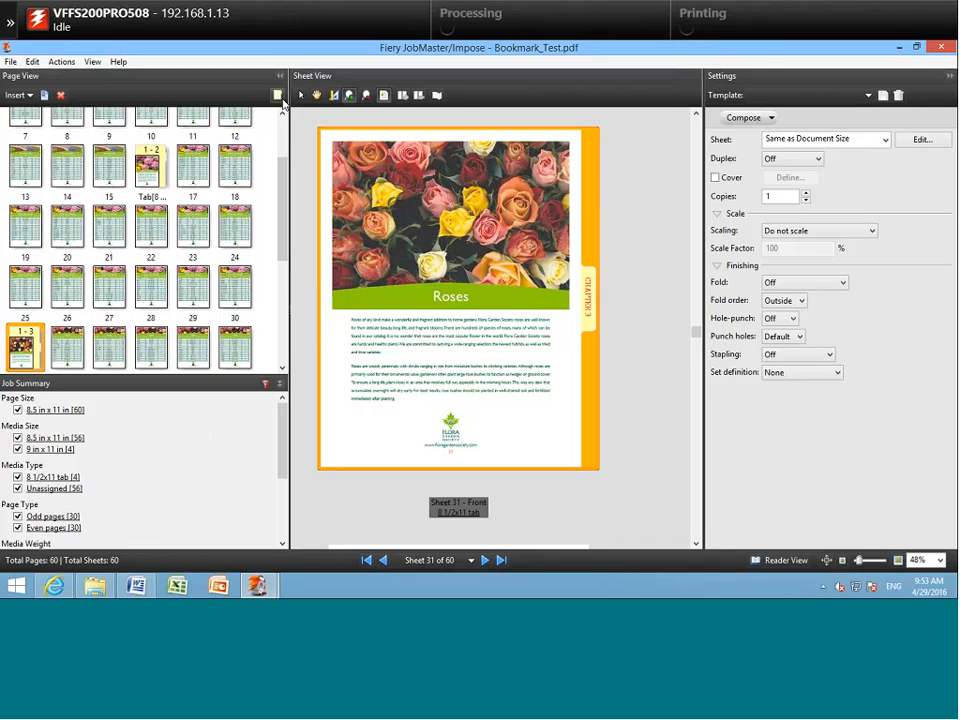
# Step: Check the page filters by toggling the tabs-only display, the 8.5 in x 11 in page size and the 9 in x 11 in media size
pyautogui.click(279, 97)
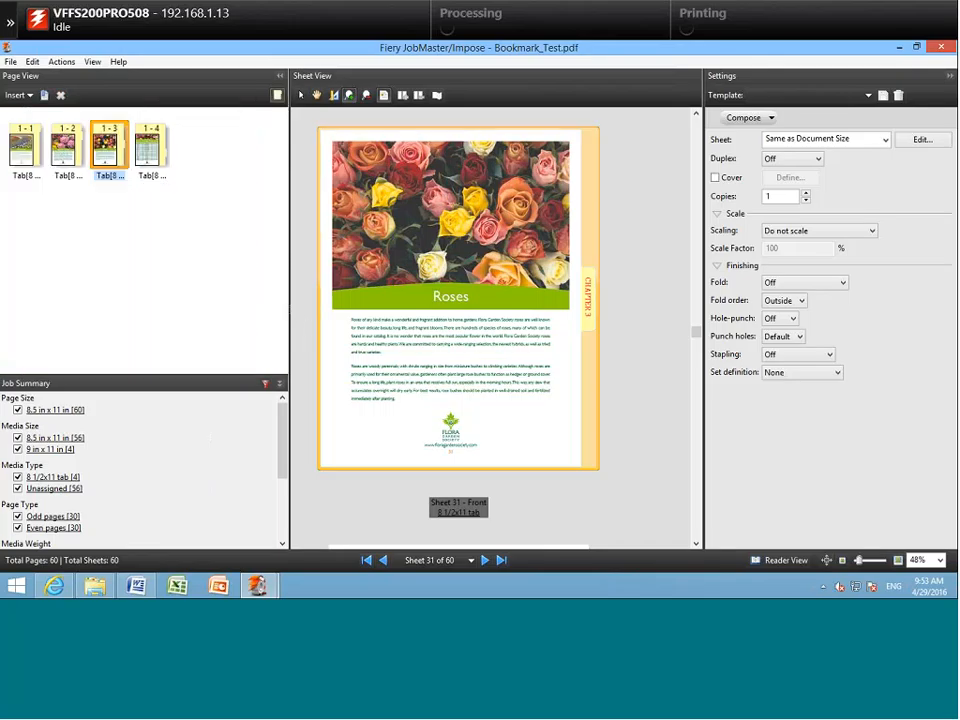
pyautogui.click(278, 95)
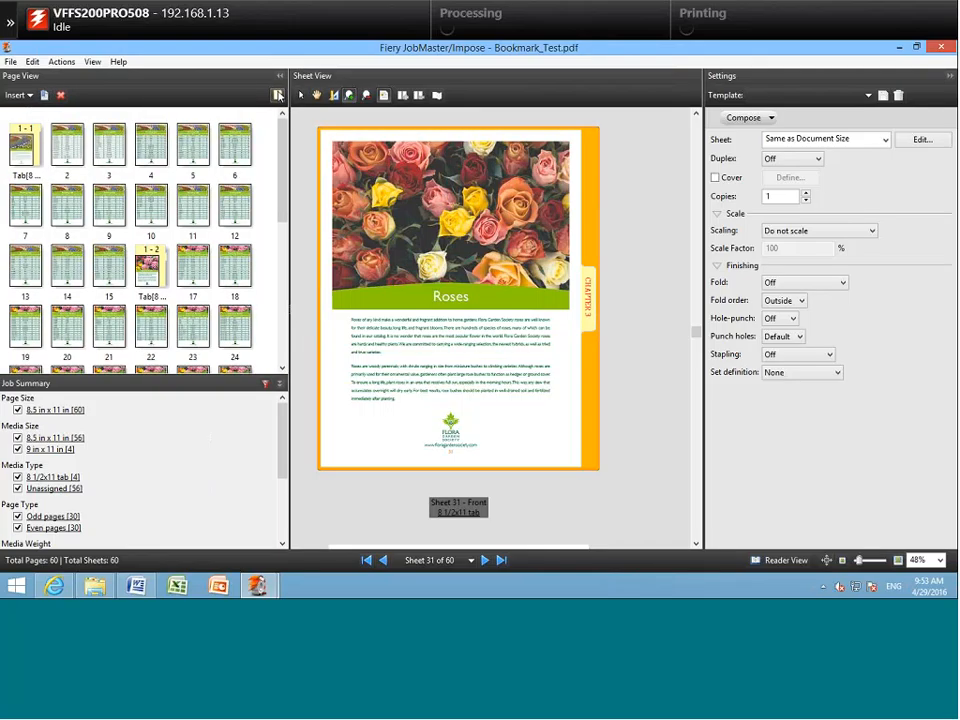
pyautogui.click(278, 95)
pyautogui.click(278, 95)
pyautogui.click(18, 410)
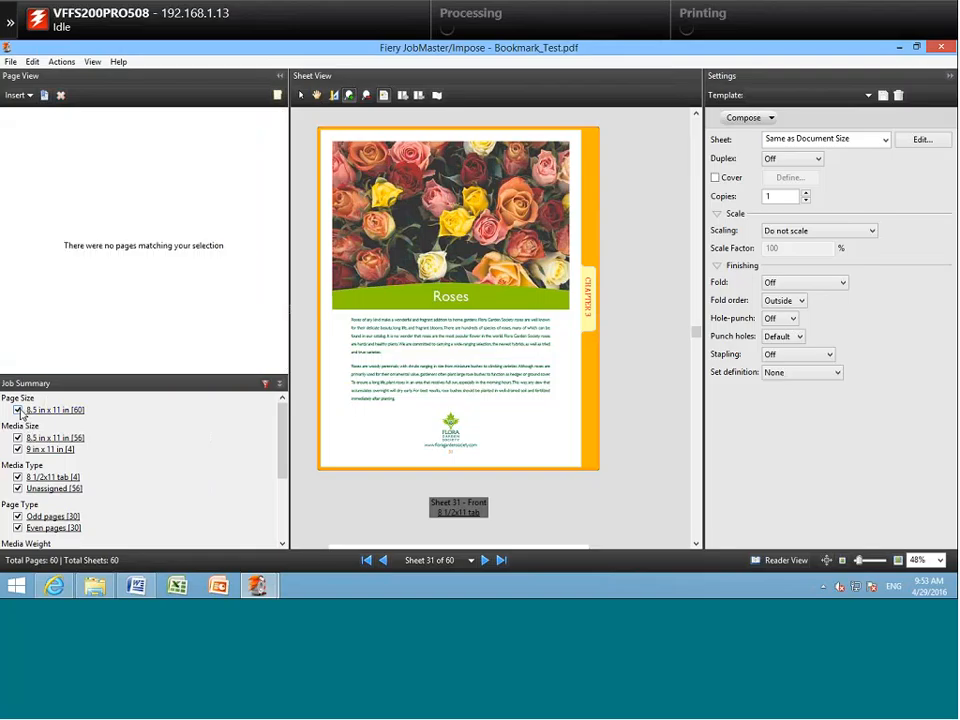
pyautogui.click(18, 410)
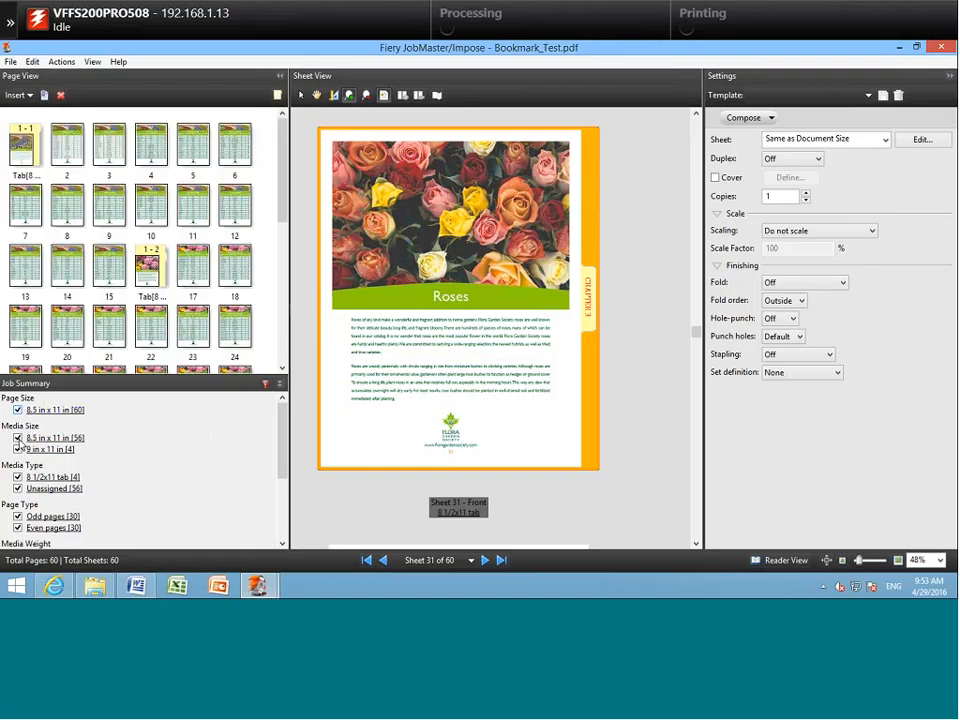
pyautogui.click(18, 449)
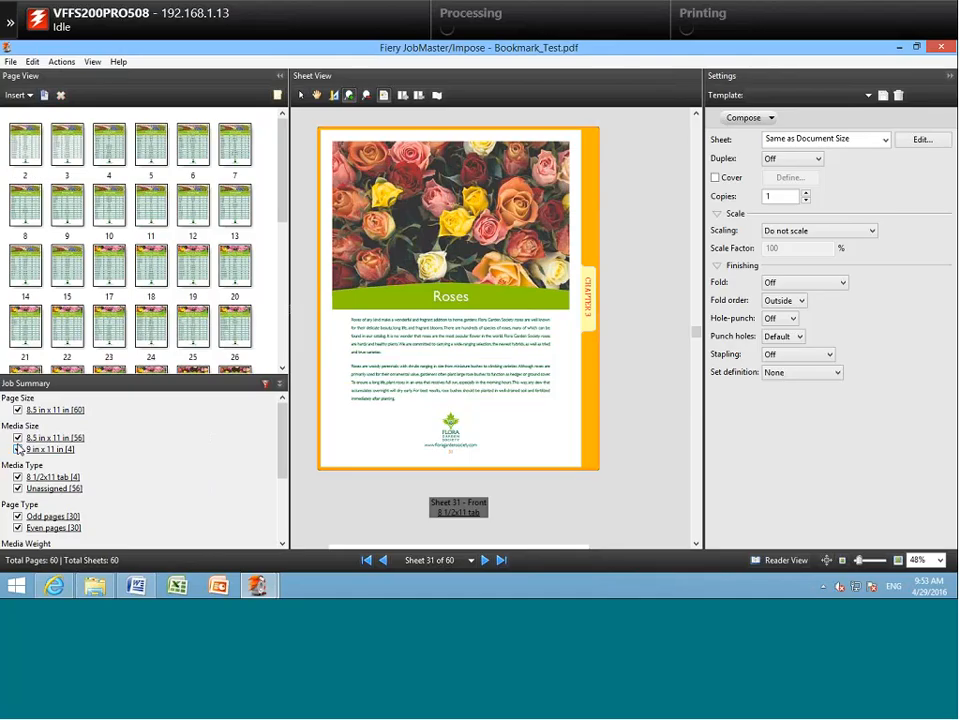
pyautogui.click(18, 449)
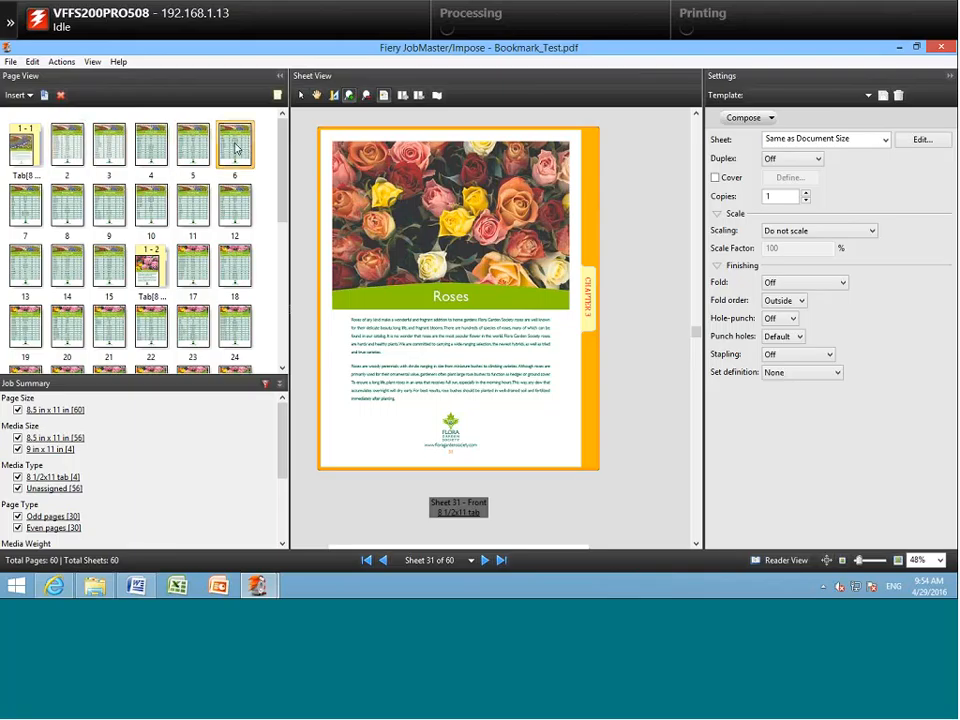
# Step: Open pages 2 to 6 for page editing in a maximized window and enable the crop box in Size And Offset mode
pyautogui.click(62, 150)
pyautogui.keyDown('shift'); pyautogui.click(243, 157); pyautogui.keyUp('shift')
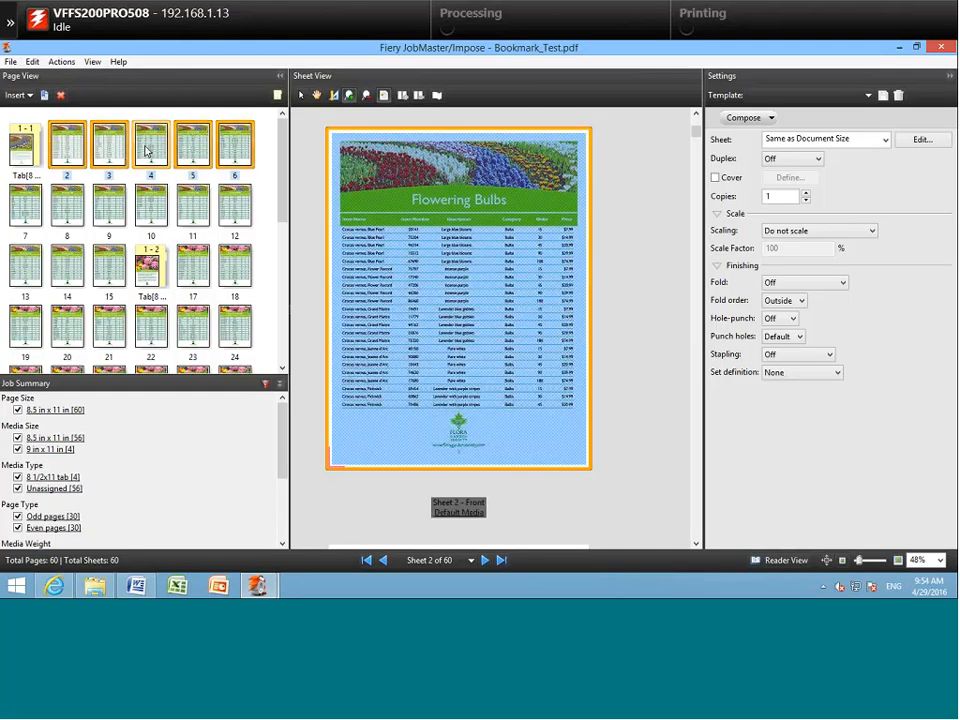
pyautogui.rightClick(147, 151)
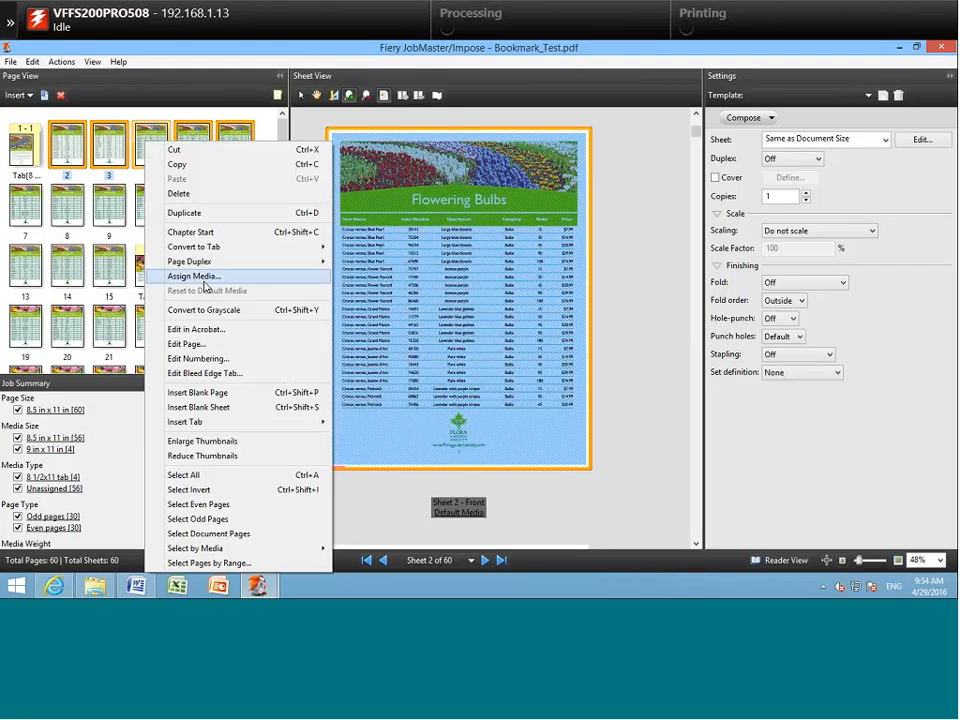
pyautogui.click(191, 345)
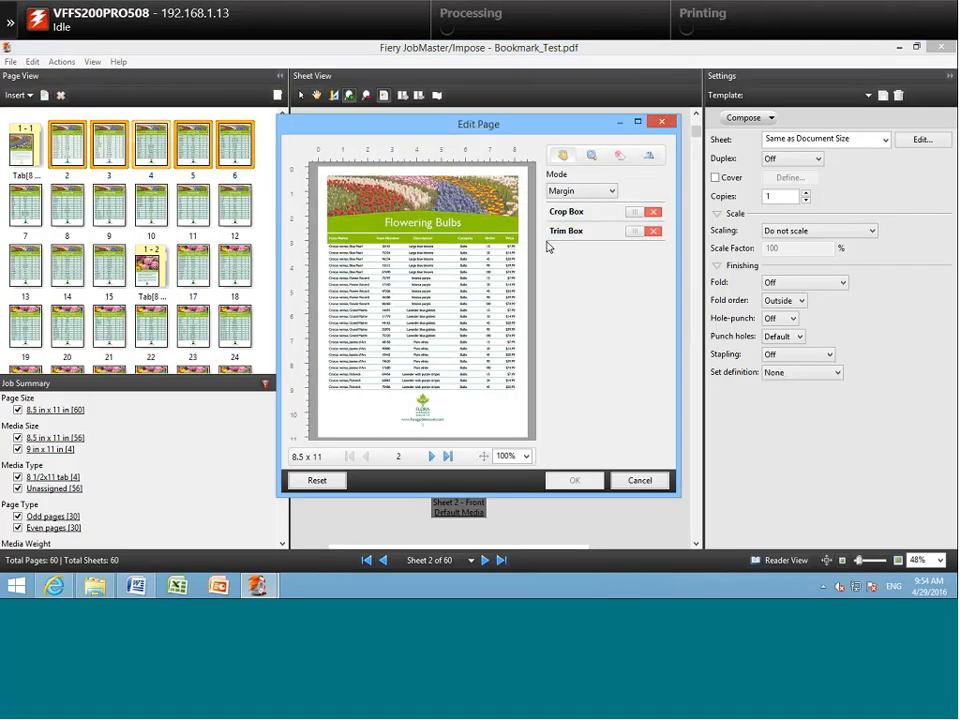
pyautogui.click(637, 121)
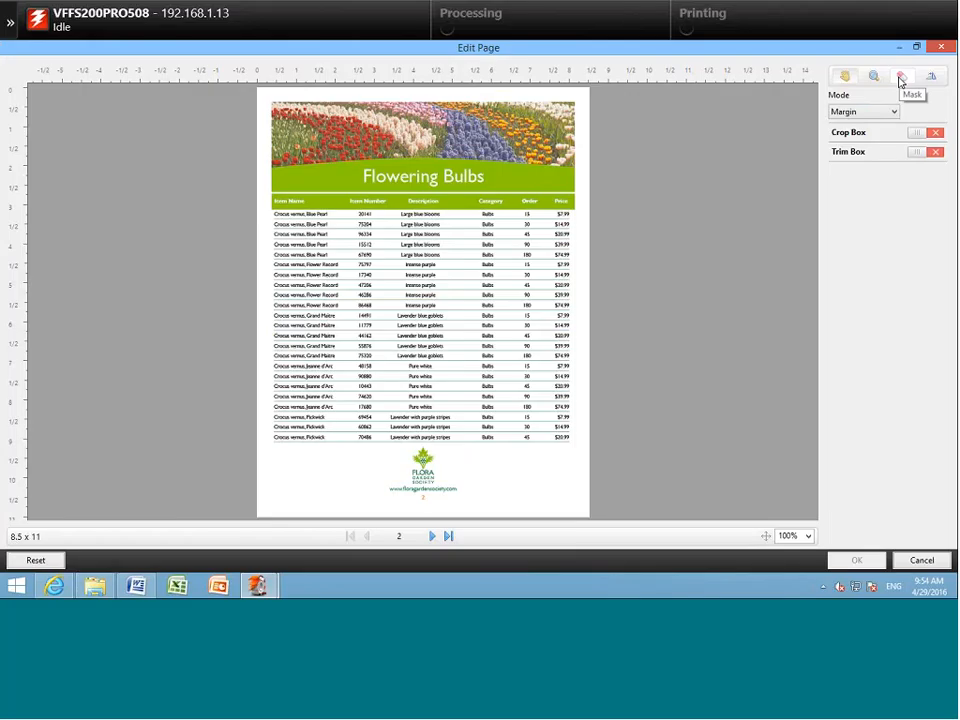
pyautogui.click(862, 114)
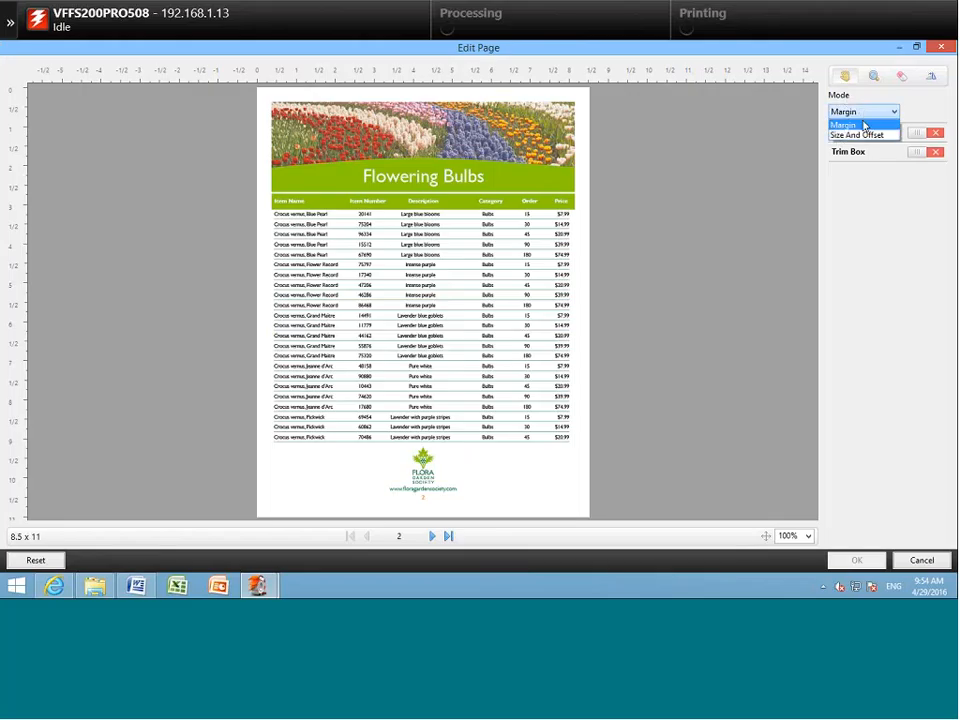
pyautogui.click(853, 136)
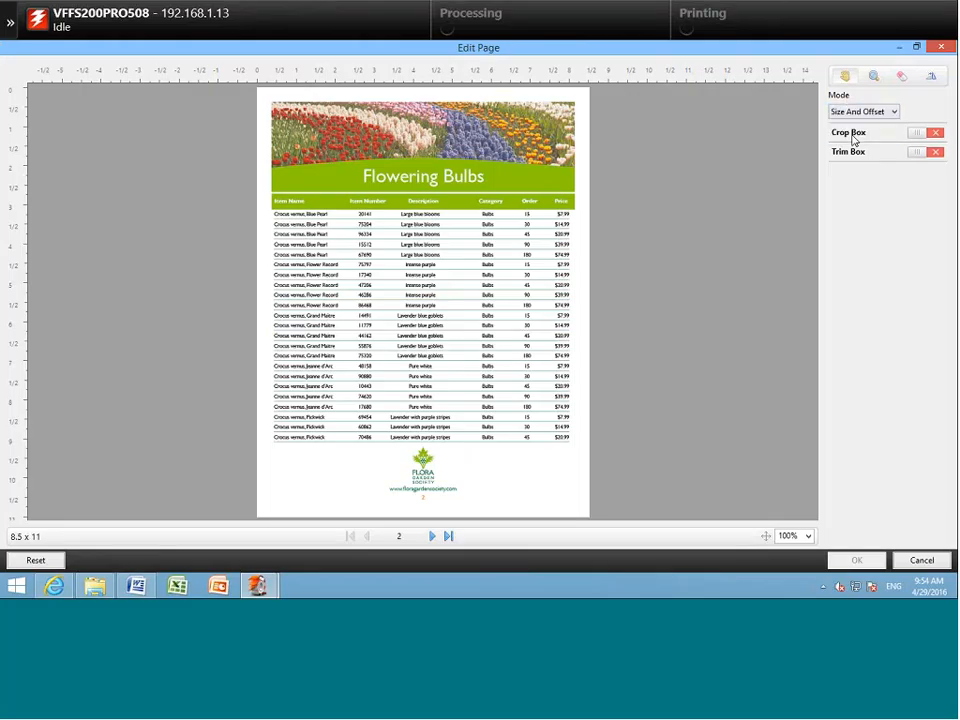
pyautogui.click(917, 136)
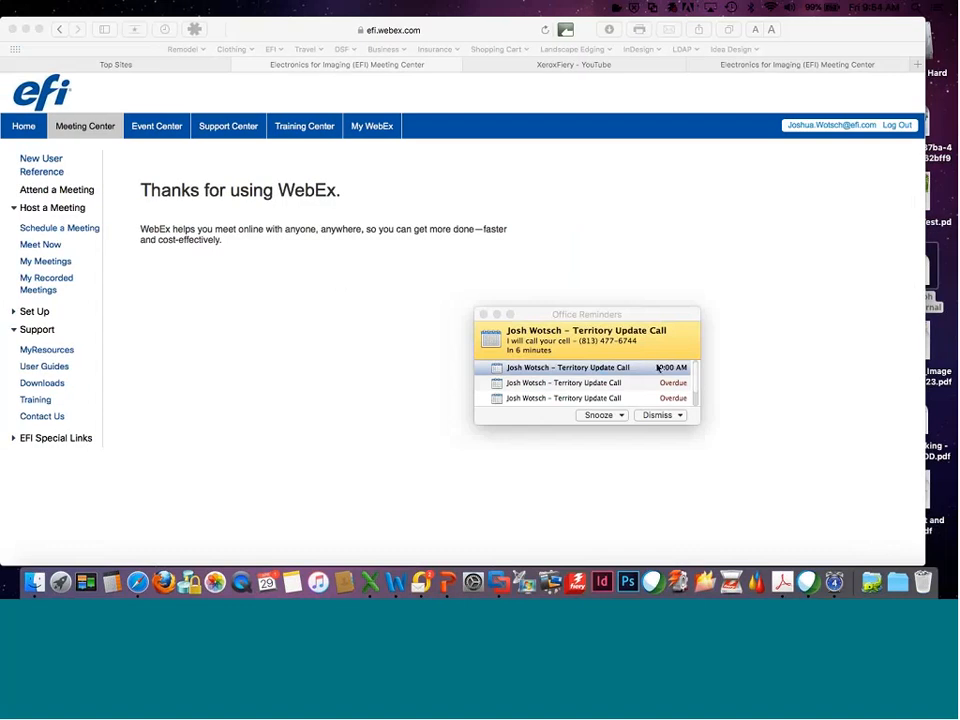
# Step: Dismiss the calendar reminder, try to open Cisco WebEx Meeting Center, and return to the virtual machine with the page editor
pyautogui.click(490, 311)
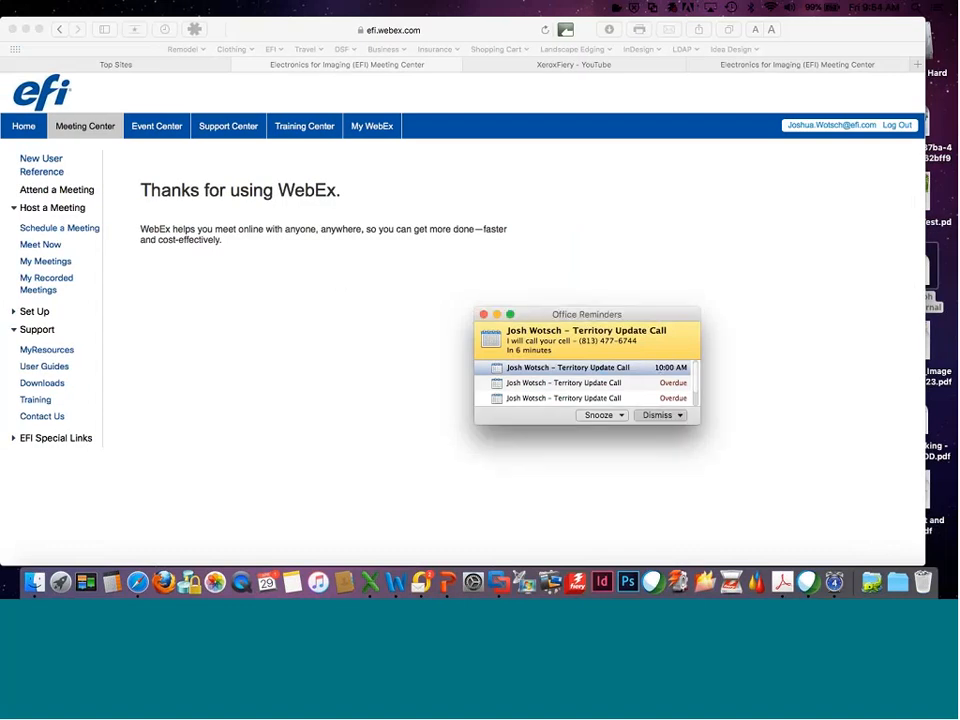
pyautogui.click(653, 418)
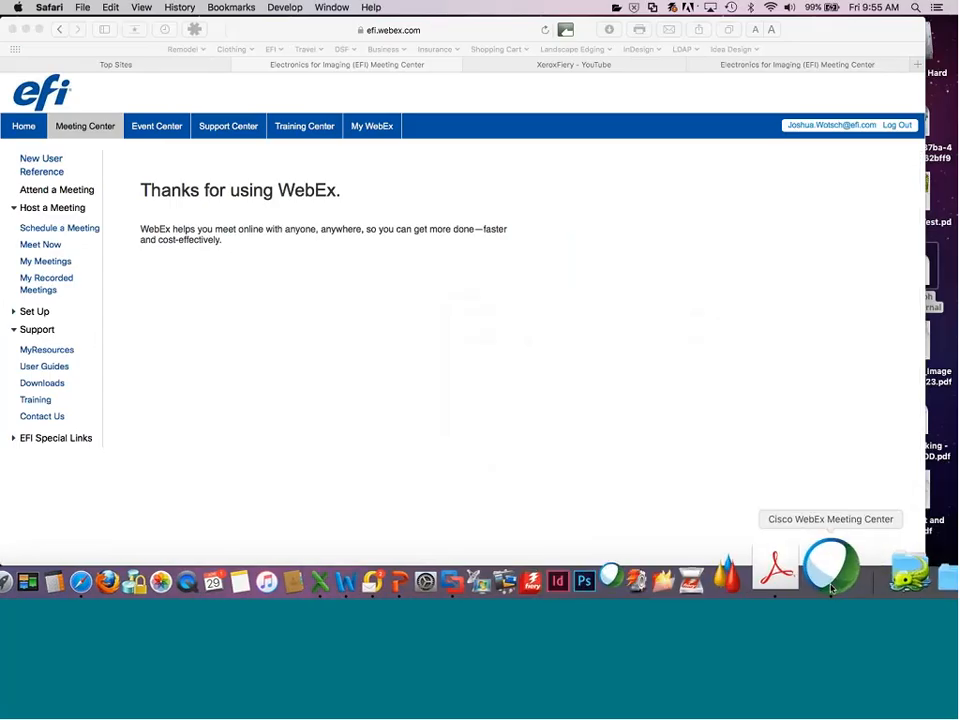
pyautogui.click(831, 588)
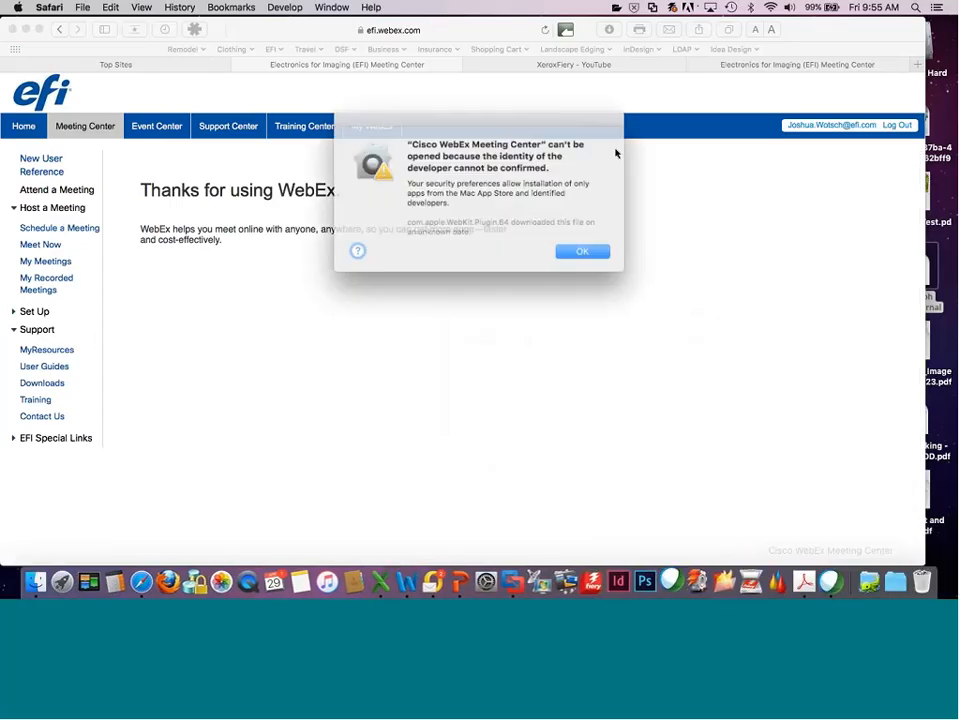
pyautogui.click(580, 250)
pyautogui.hotkey('ctrl', 'Up')
pyautogui.click(264, 54)
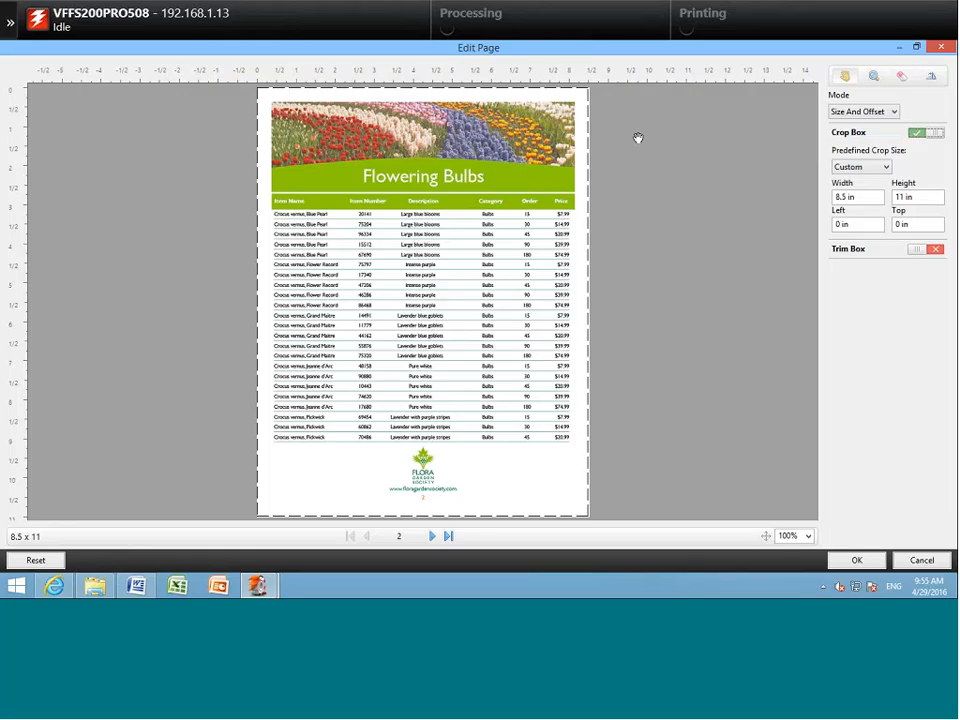
# Step: Set the crop box's left offset to -0.225 in, apply it to pages 2 to 6, and show page 8 for comparison
pyautogui.click(854, 224)
pyautogui.write('-.225')
pyautogui.click(855, 197)
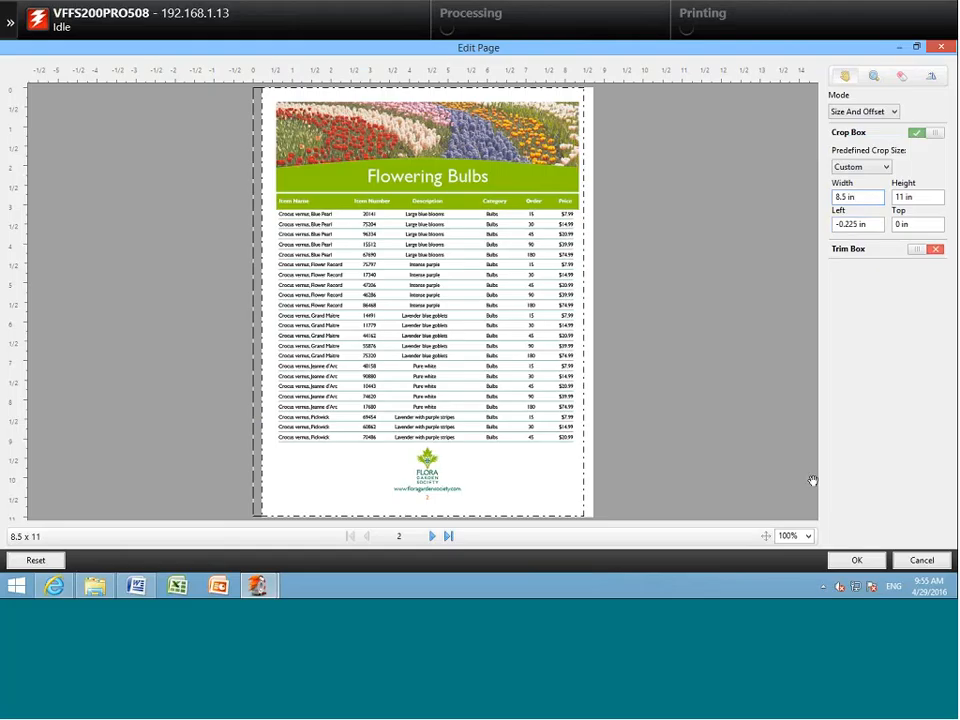
pyautogui.click(857, 562)
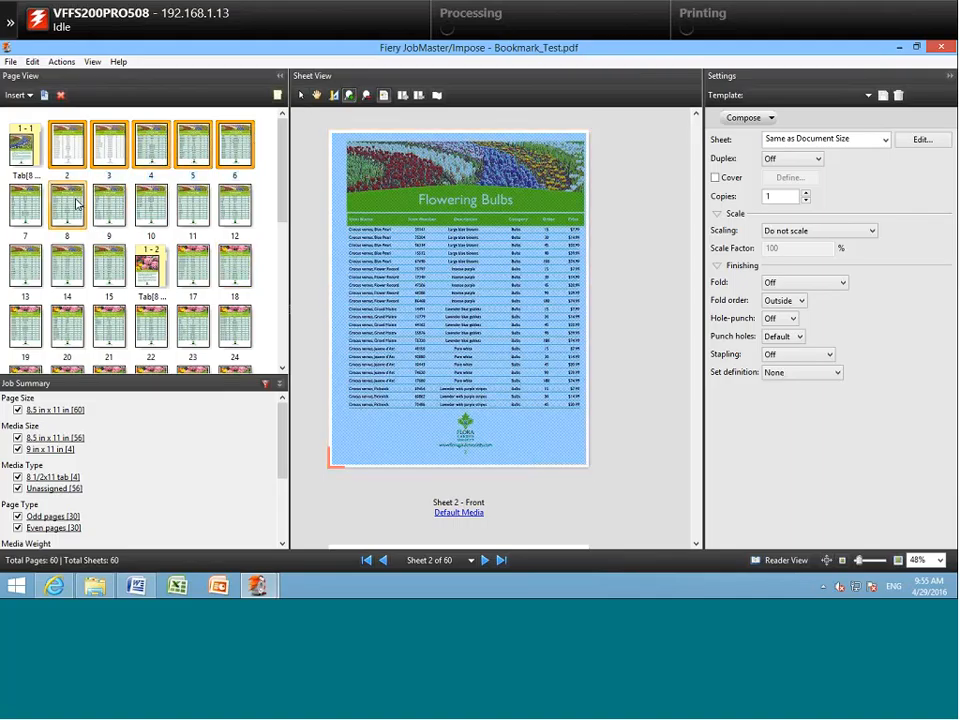
pyautogui.click(77, 204)
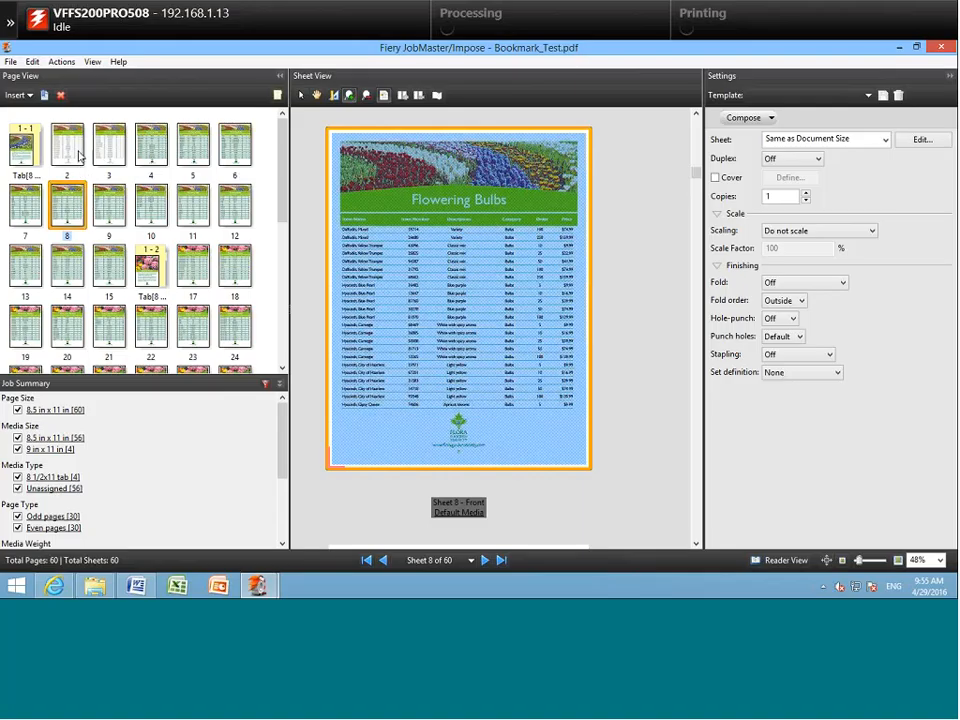
# Step: Compare the shifted content of page 2 with page 8 in the sheet view, ending on an enlarged view of page 8
pyautogui.click(77, 151)
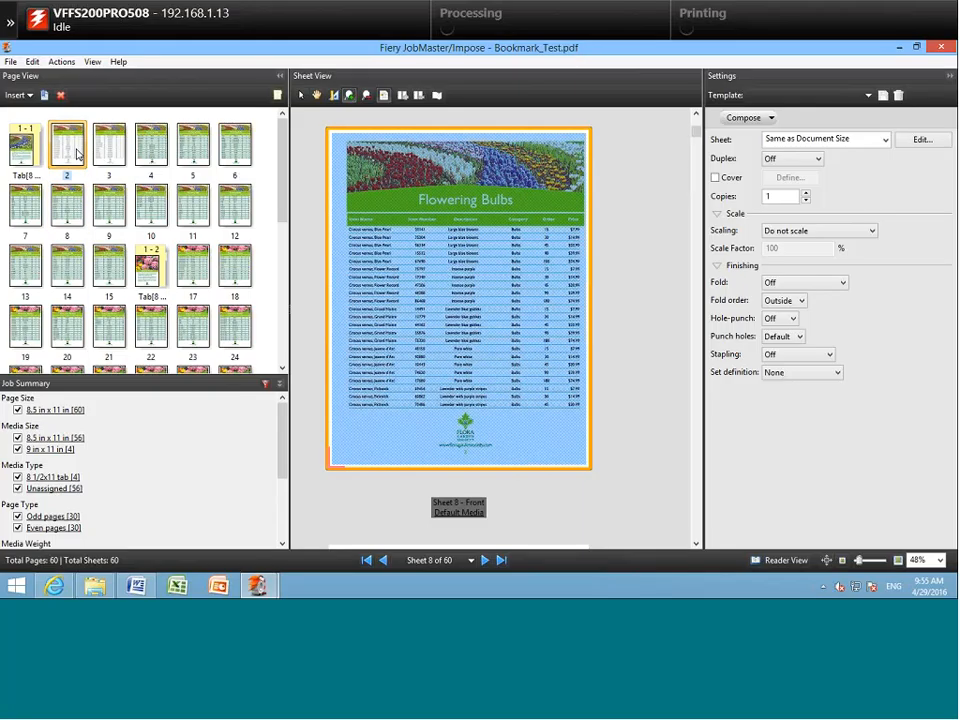
pyautogui.click(69, 201)
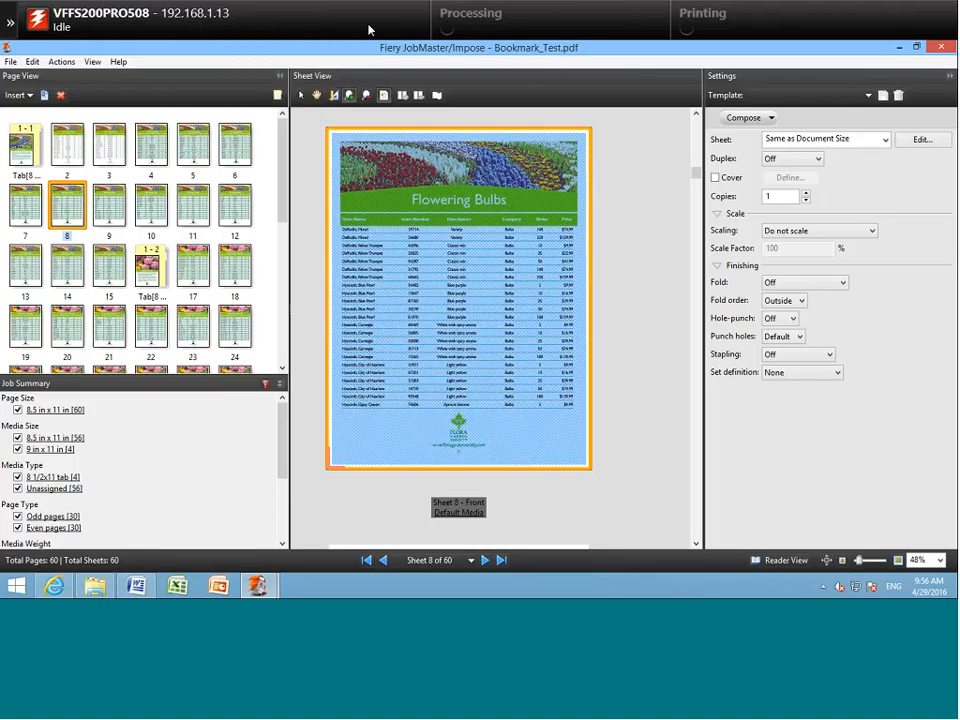
pyautogui.click(311, 209)
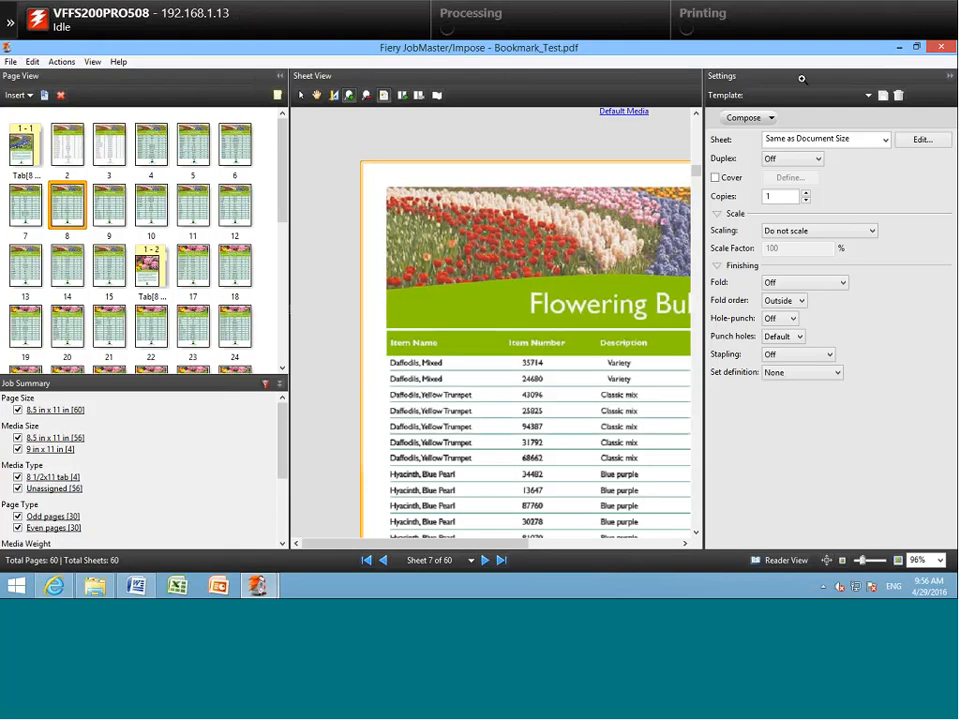
# Step: Close the job, saving it as a regular job named Bookmark_Test.pdf, and switch to the Safari desktop with the WebEx Meeting Center page
pyautogui.click(938, 48)
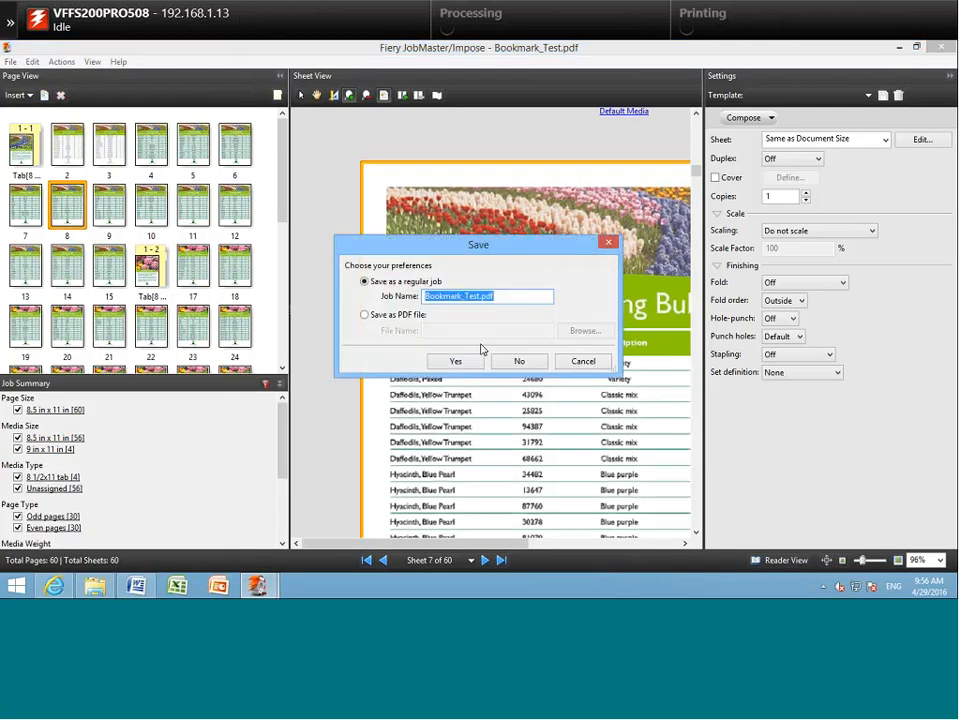
pyautogui.click(470, 360)
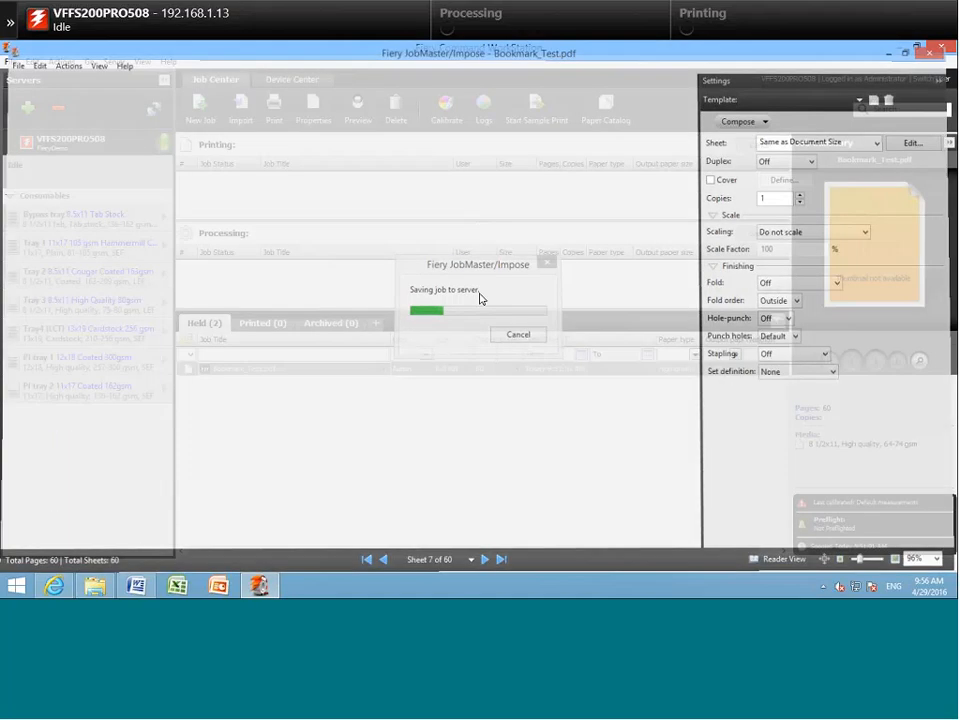
pyautogui.hotkey('ctrl', 'Up')
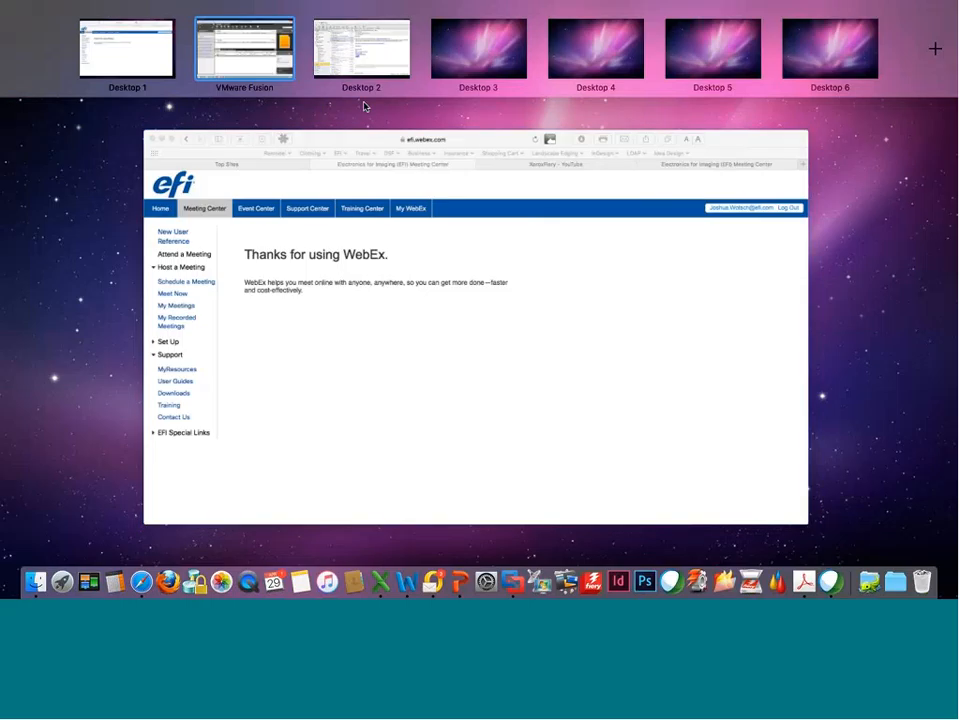
pyautogui.click(142, 45)
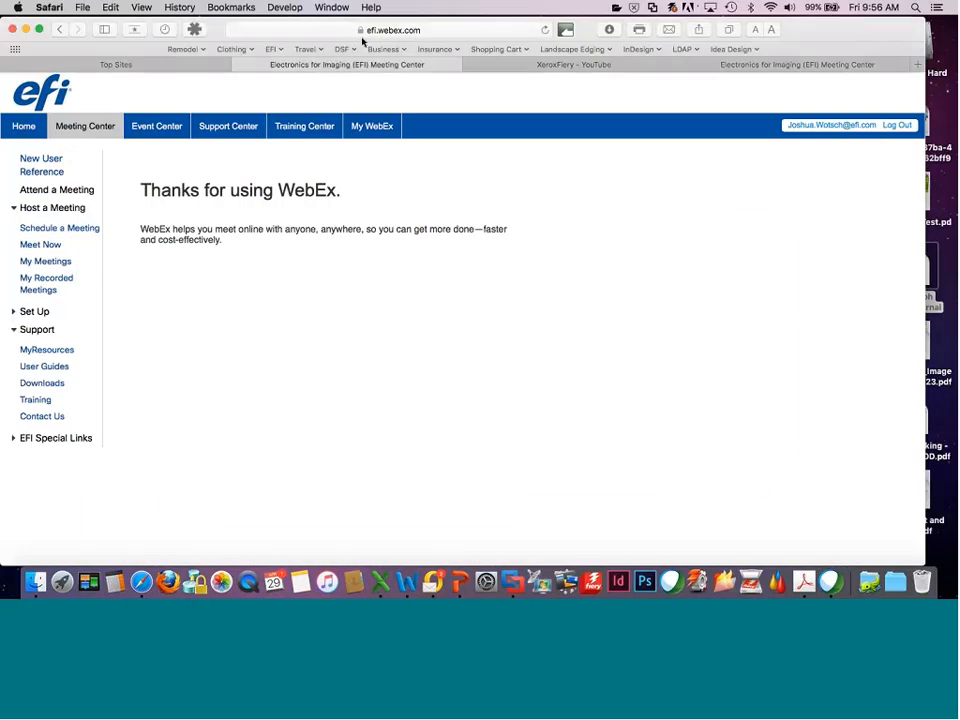